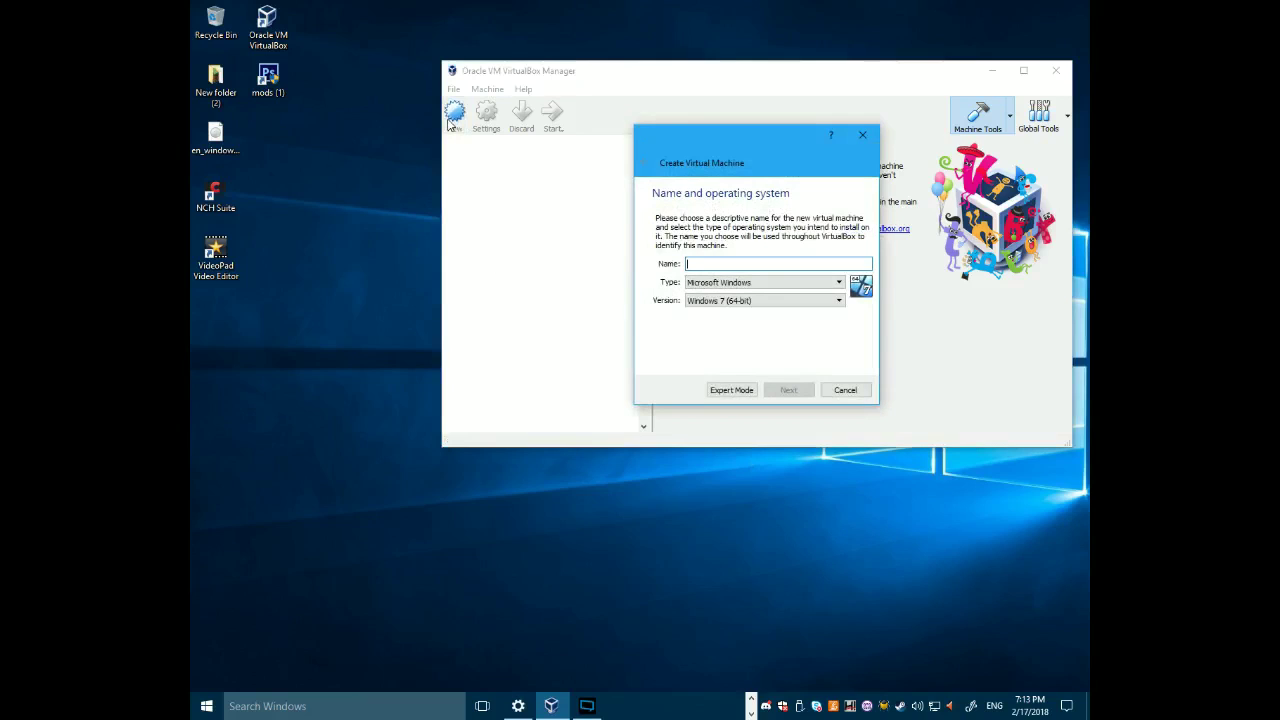
- Name the new machine 'windows 7' as Windows 7 (64-bit) and accept 2048 MB of memory
text(window)
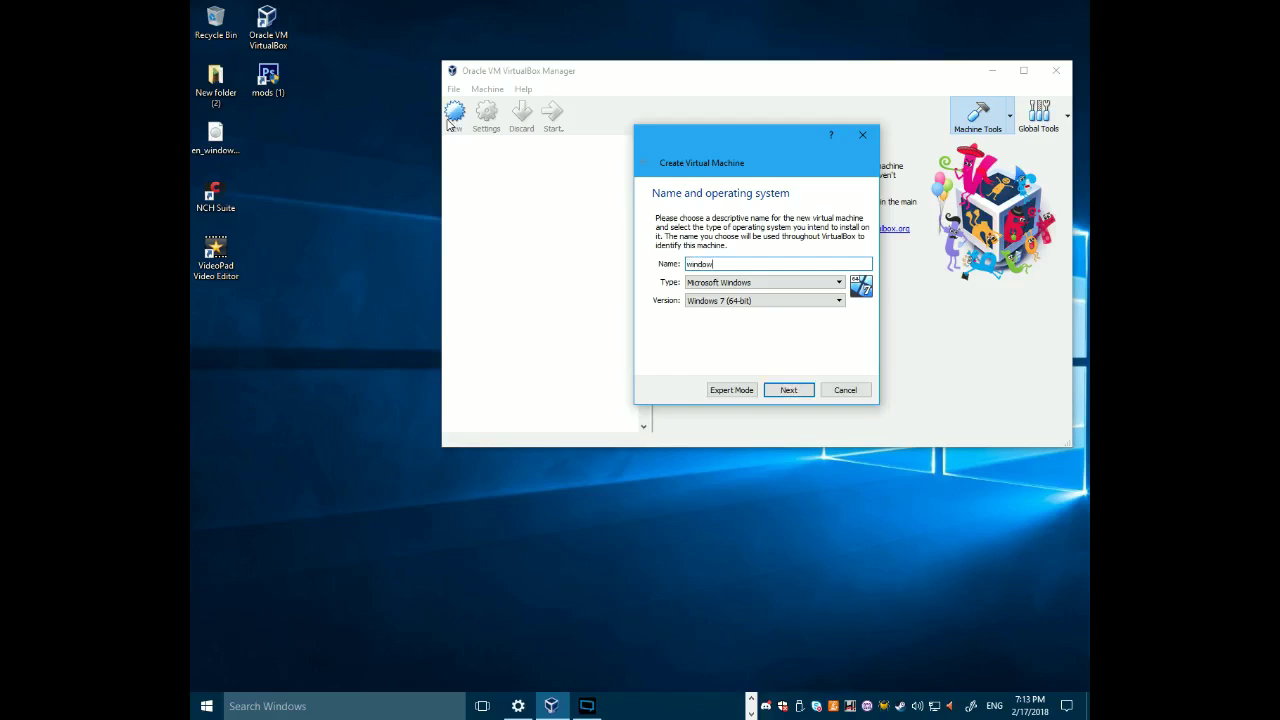
text(s 7)
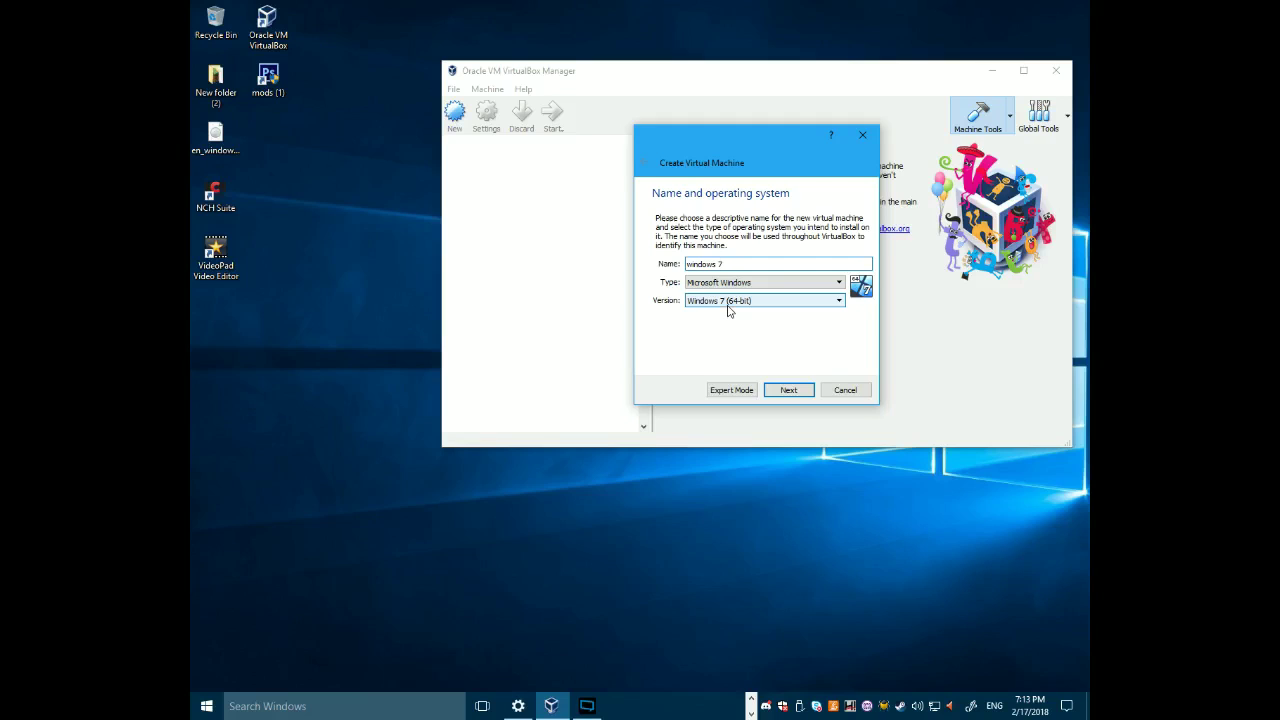
click(788, 390)
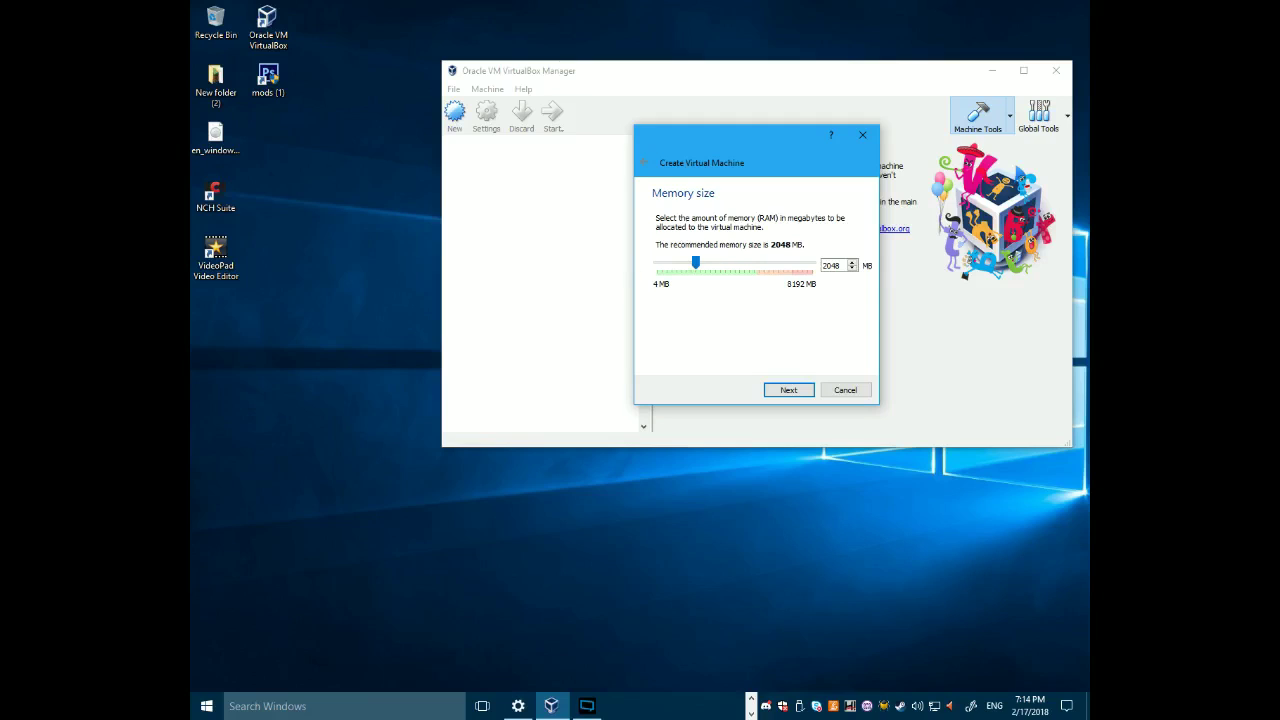
click(786, 390)
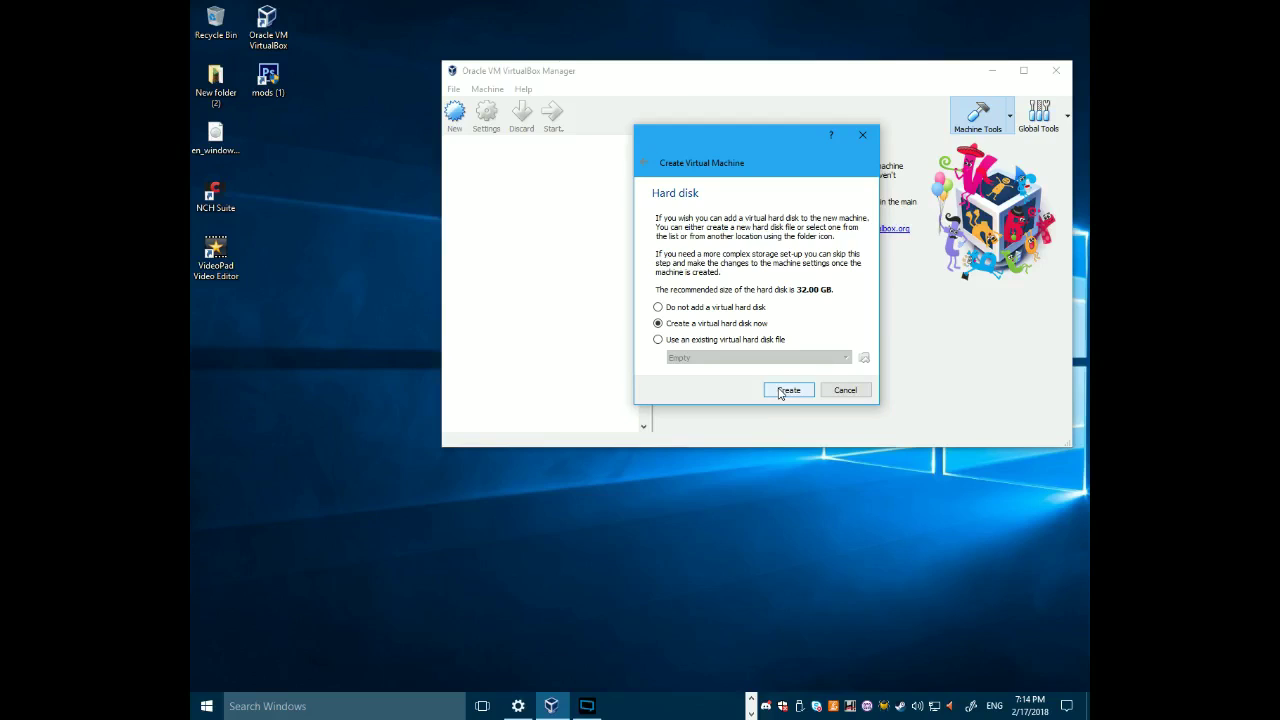
- Choose to create a new virtual hard disk and keep the VDI file type
click(800, 391)
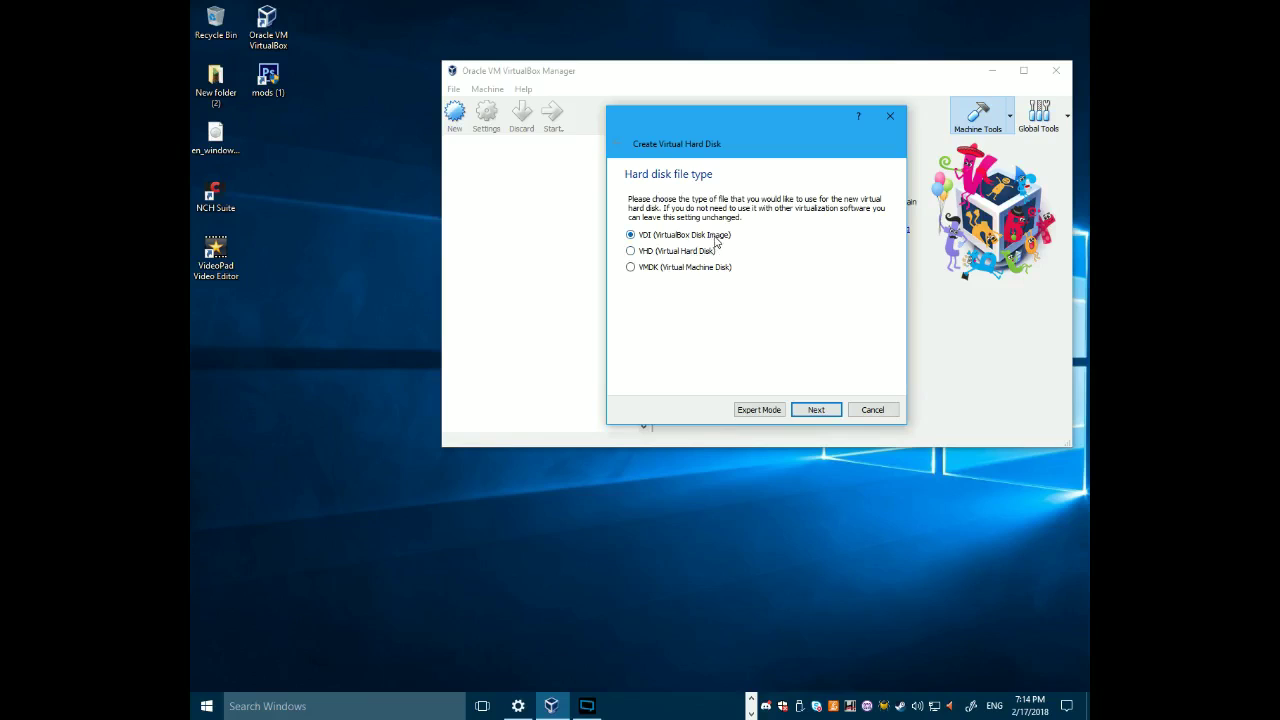
click(817, 410)
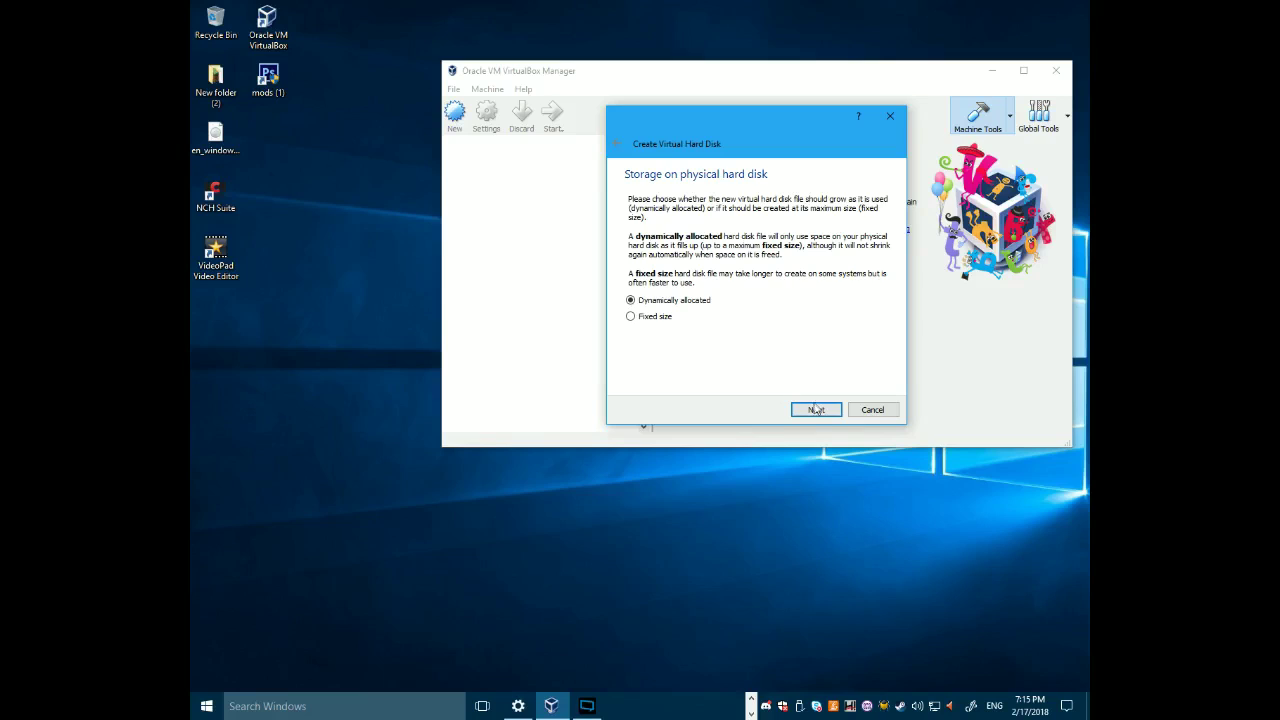
- Create the dynamically allocated 32 GB 'windows 7' disk and start the new machine
click(816, 410)
click(814, 416)
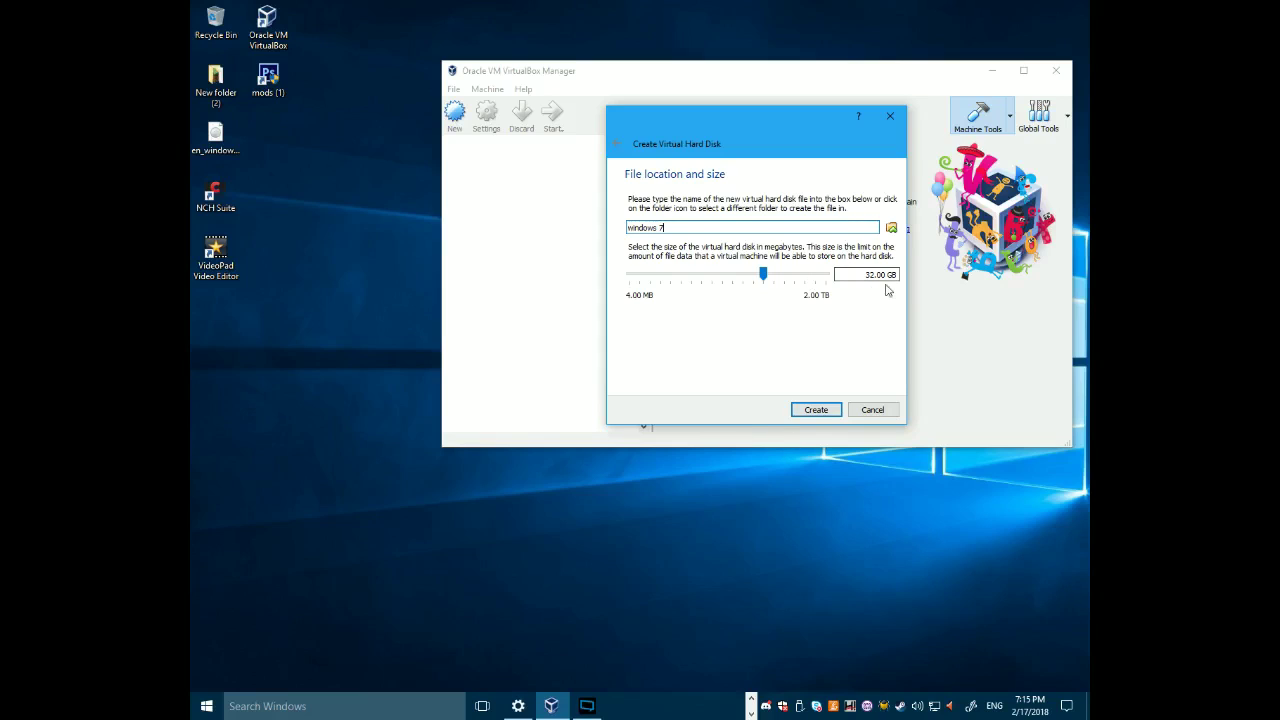
click(816, 409)
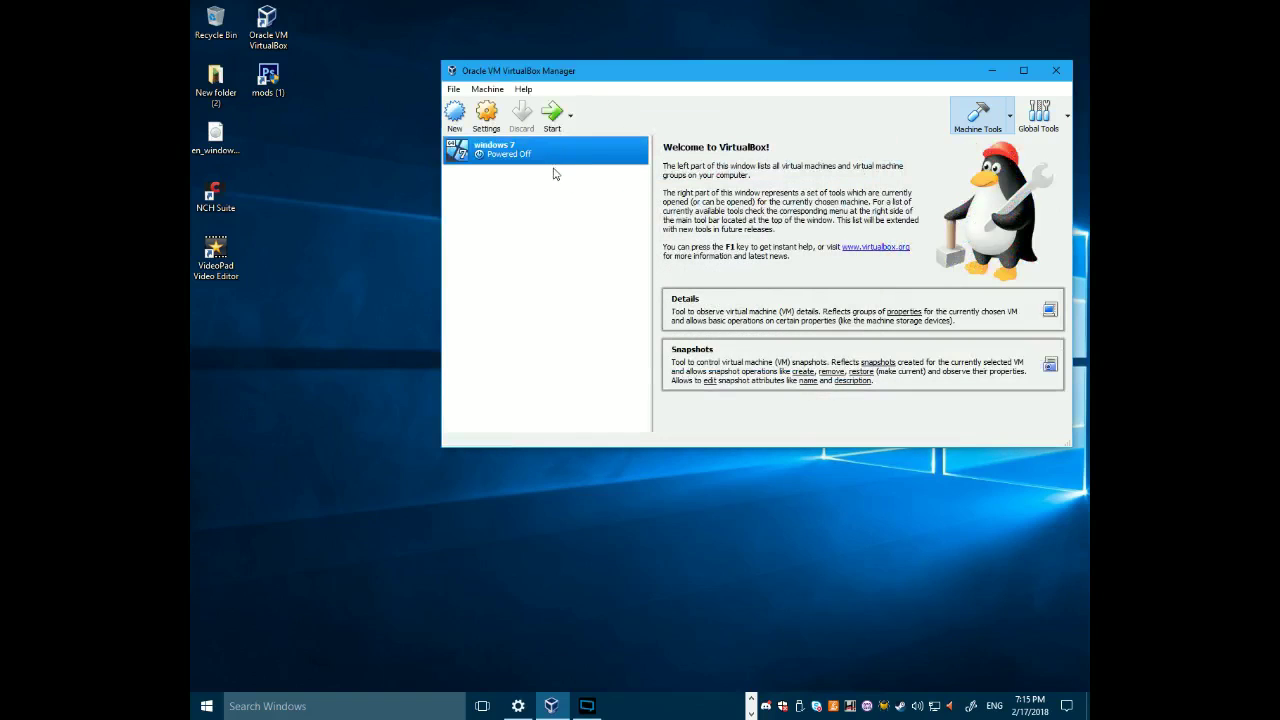
click(550, 117)
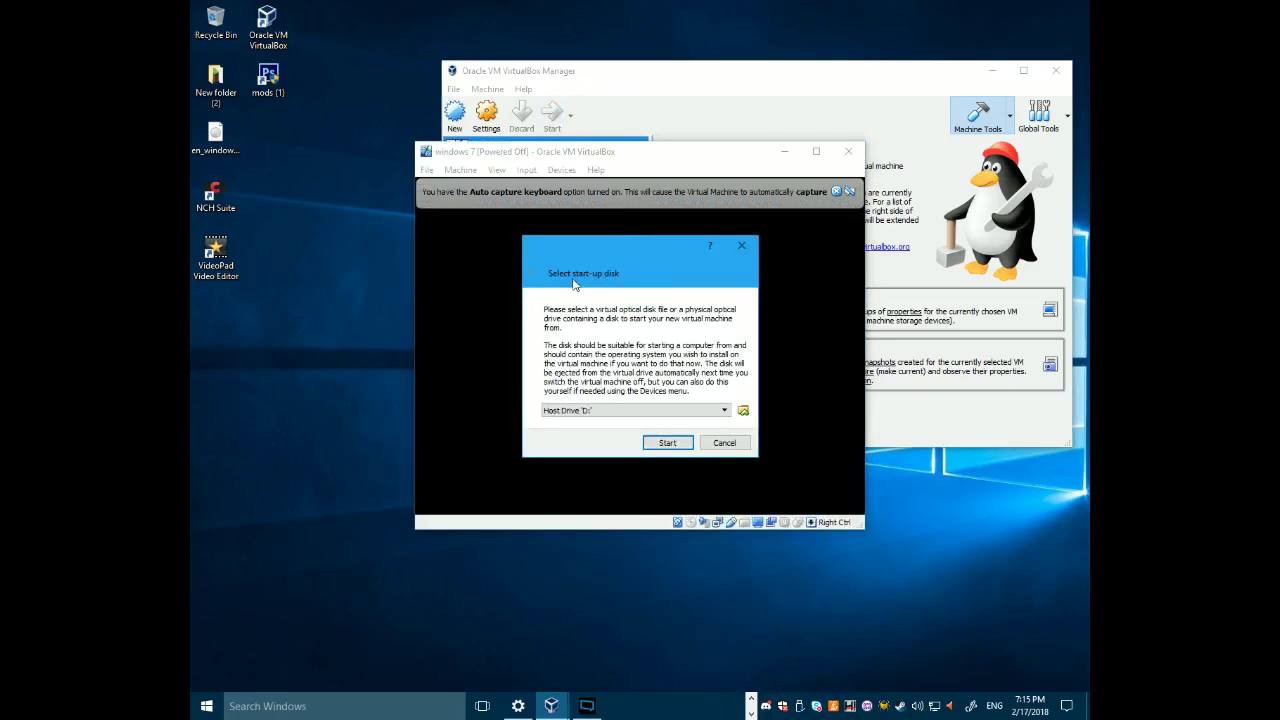
- Boot the machine from the Windows 7 Home Premium disc image and dismiss the keyboard notice
click(743, 411)
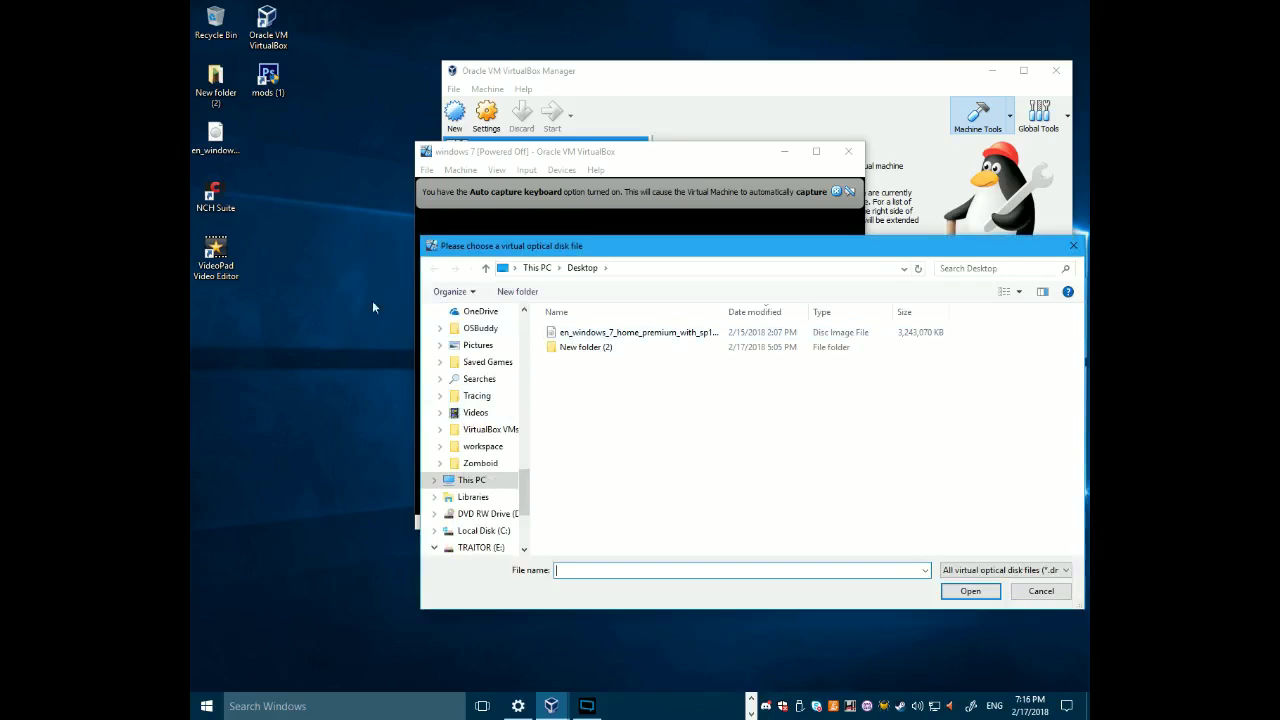
double_click(648, 333)
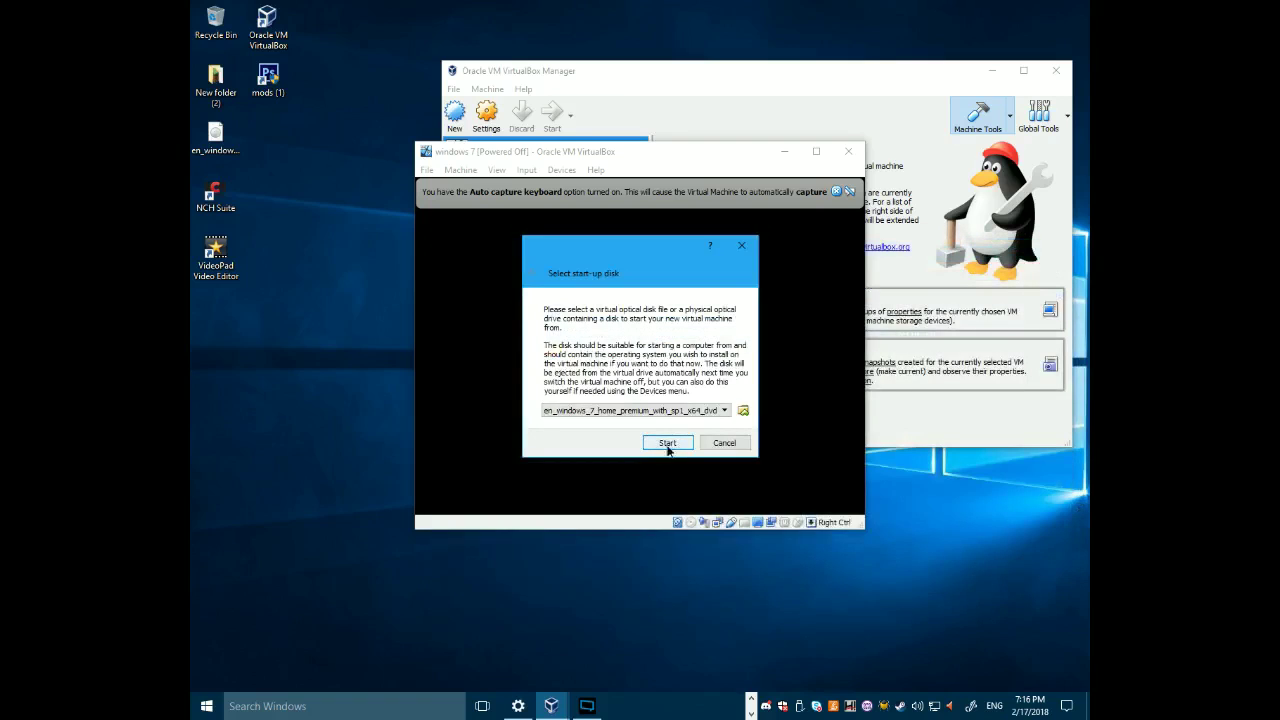
click(667, 443)
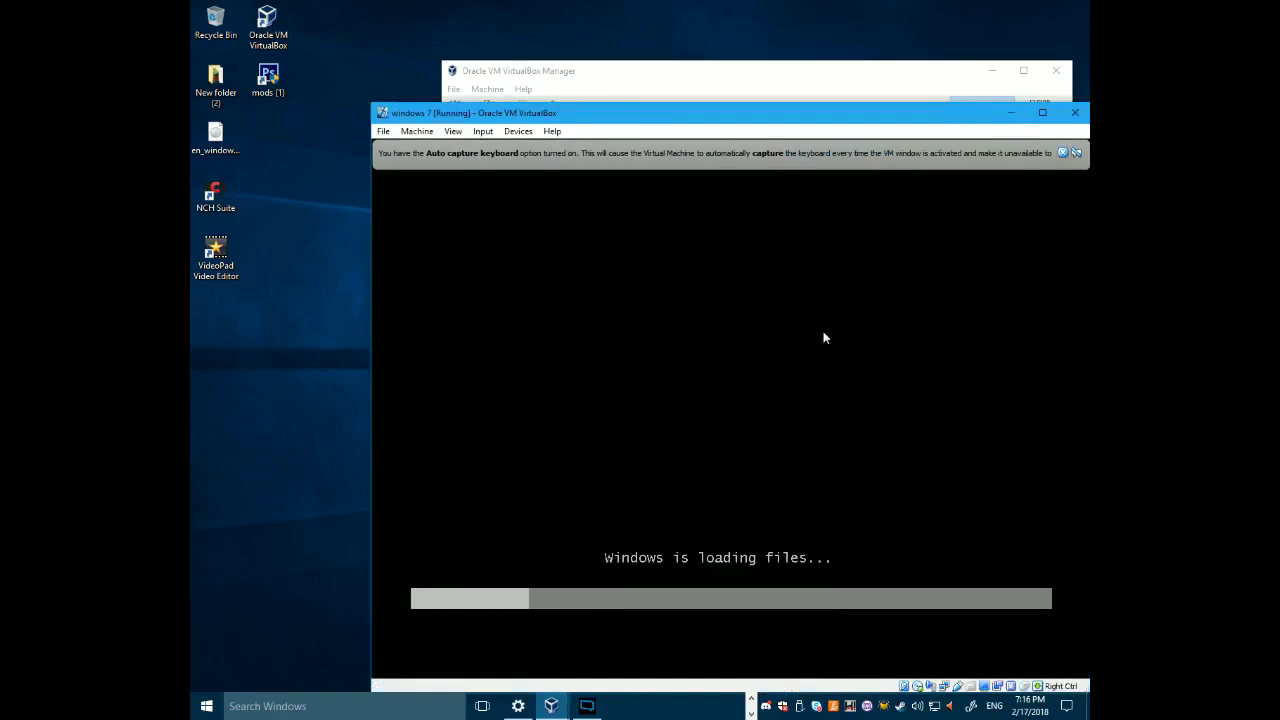
click(1063, 153)
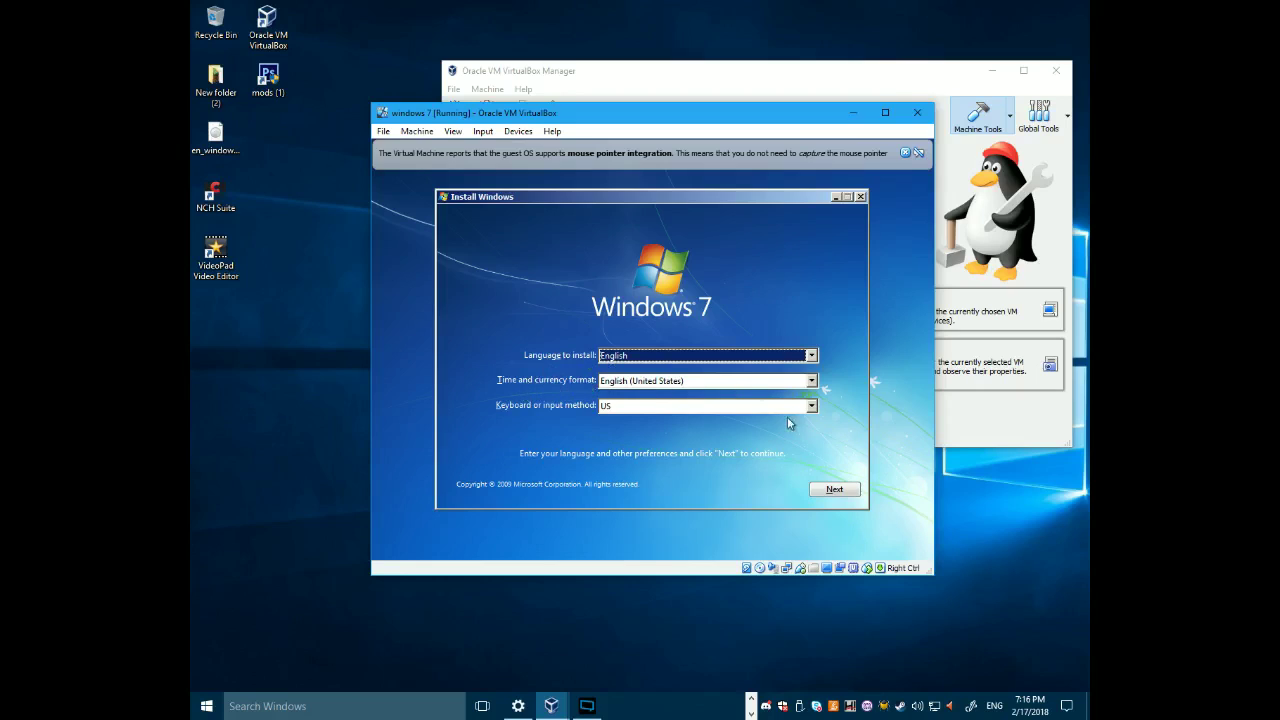
- Accept the English language and keyboard defaults and begin the Windows 7 installation
click(835, 490)
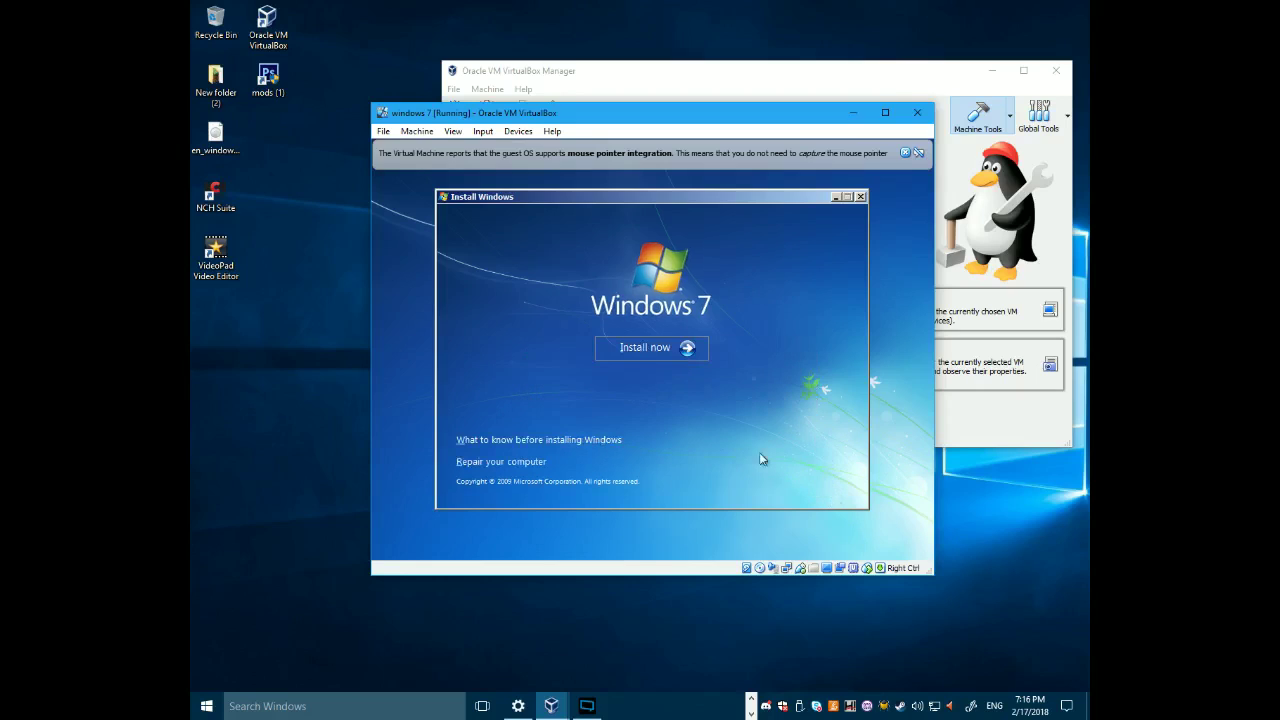
click(628, 347)
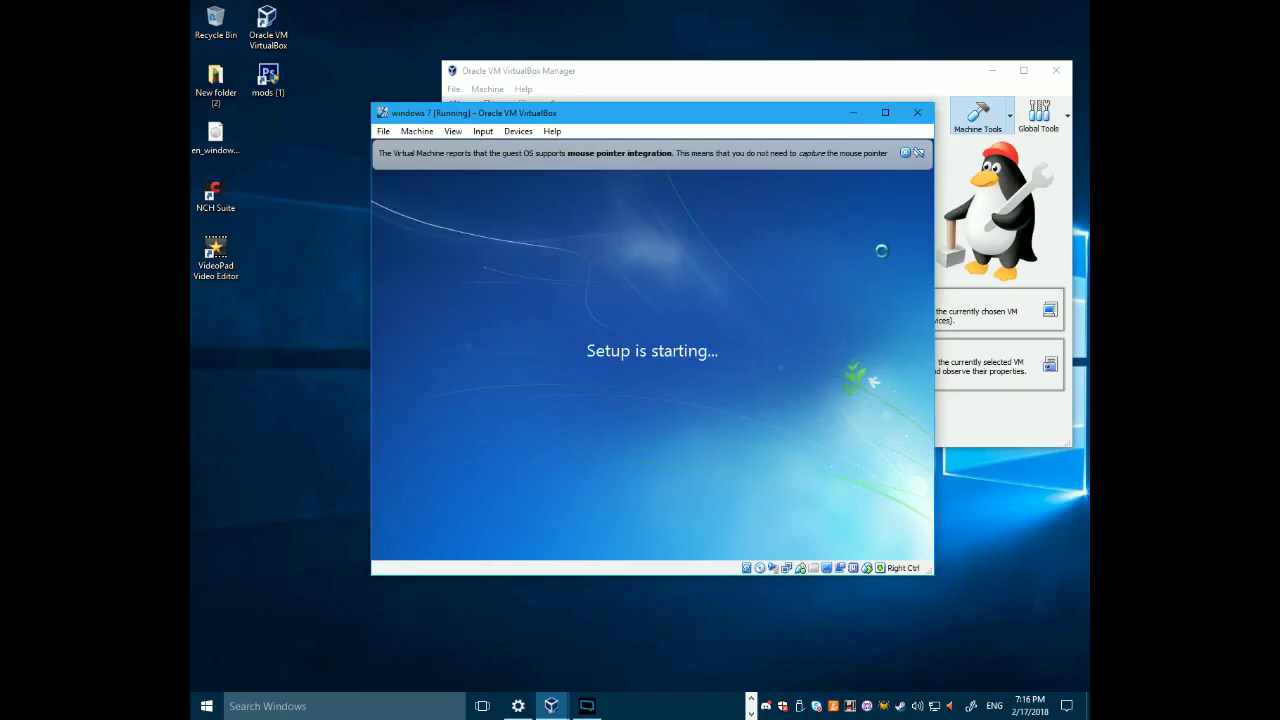
- Accept the Windows 7 license terms and choose a Custom (advanced) installation
click(906, 153)
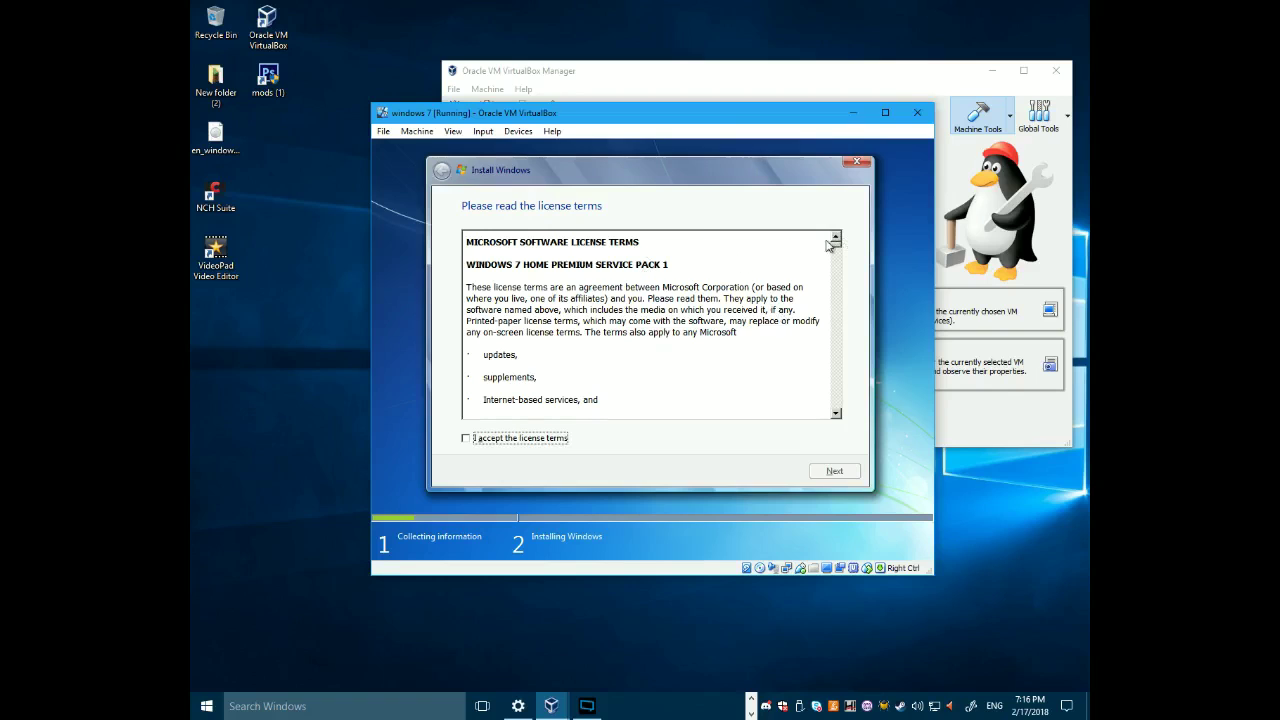
drag(836, 249, 838, 260)
drag(838, 265, 845, 424)
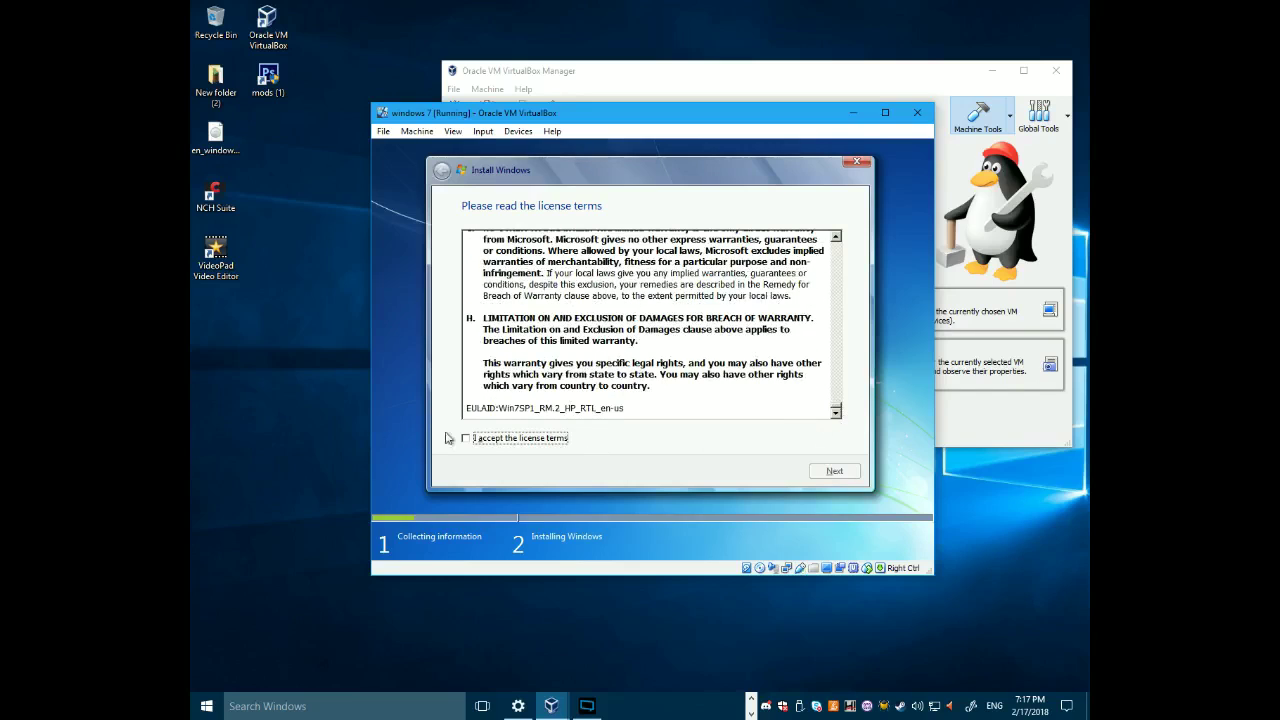
click(482, 438)
click(828, 470)
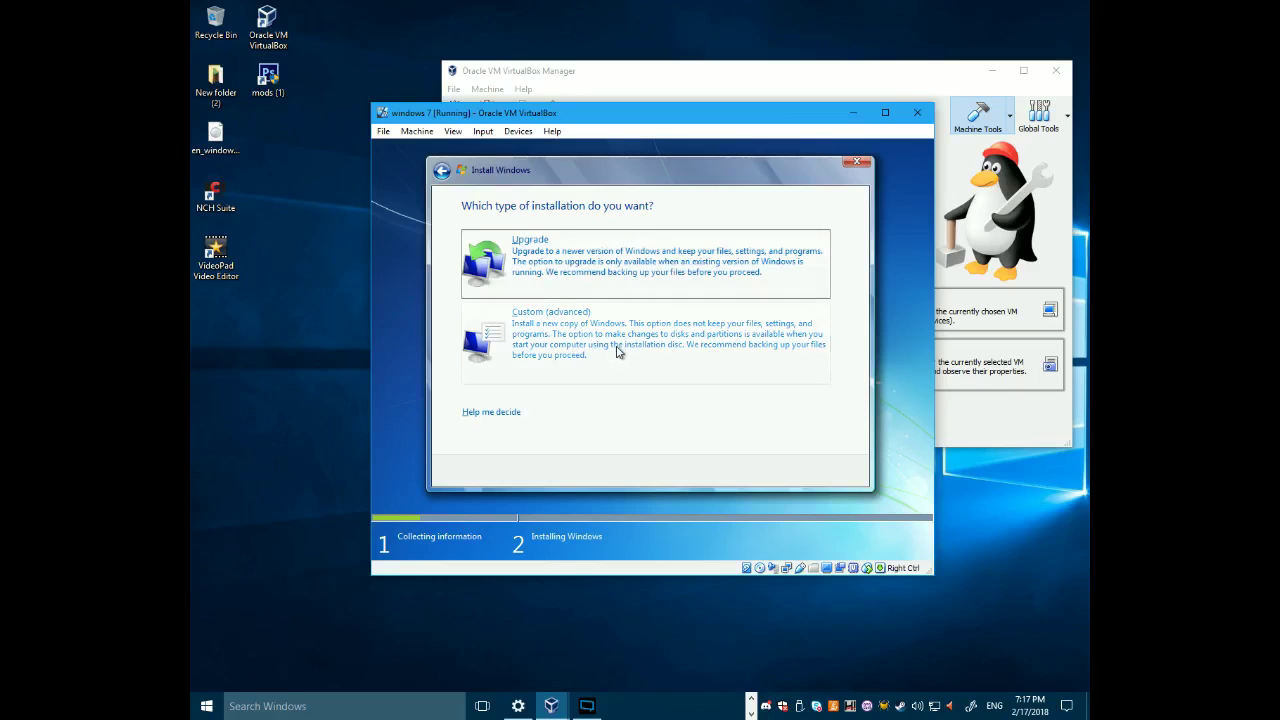
click(618, 352)
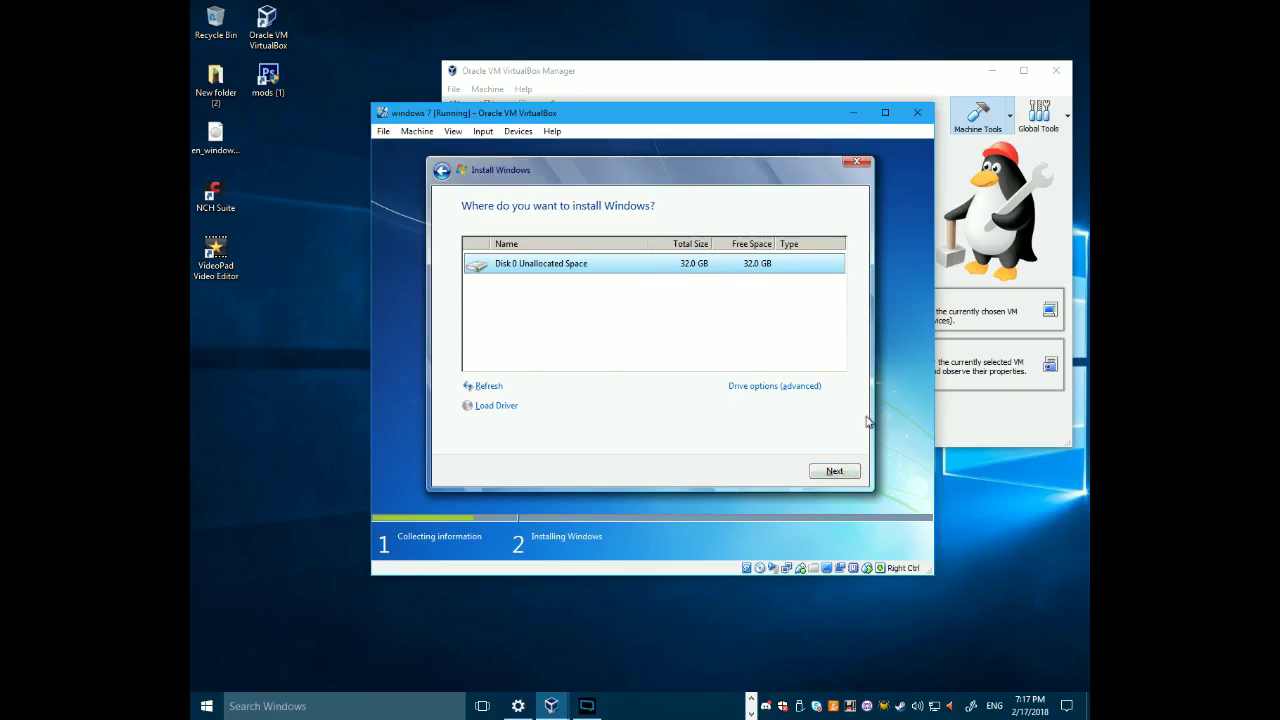
- Install Windows 7 onto Disk 0's 32 GB unallocated space
click(836, 472)
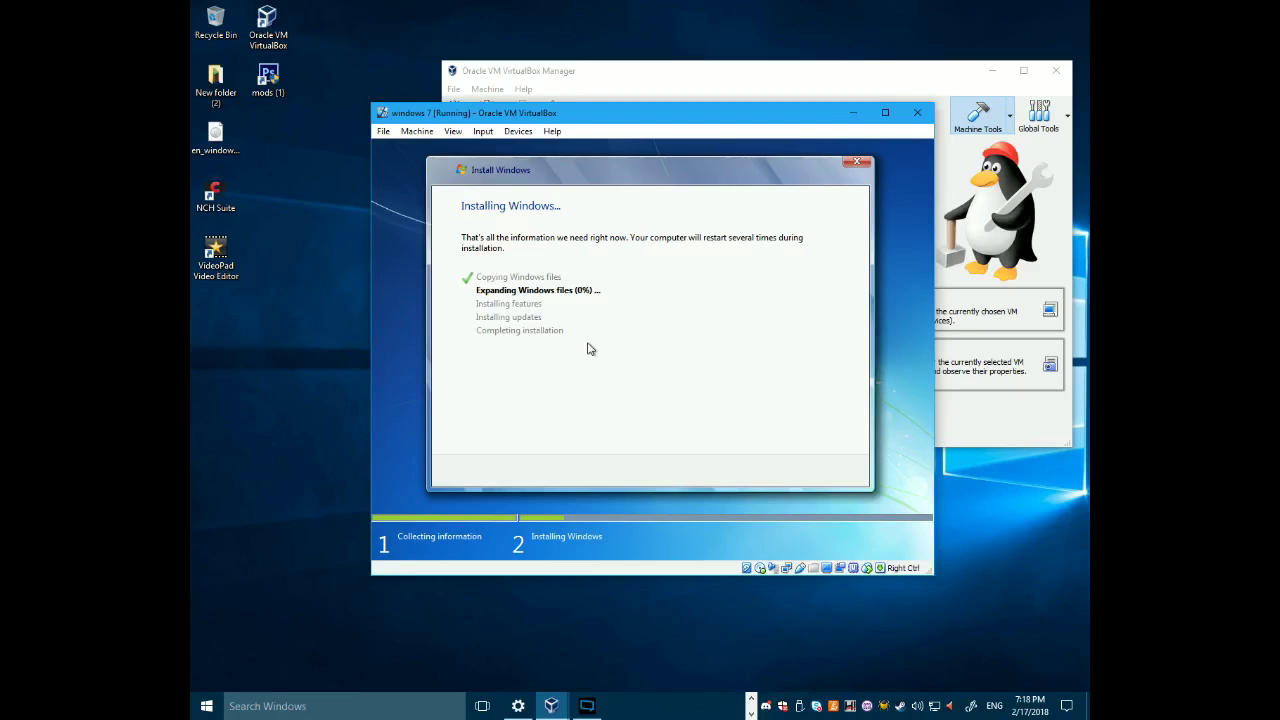
- Start a local recording in the broadcaster, then minimize it and dismiss its notification
click(586, 706)
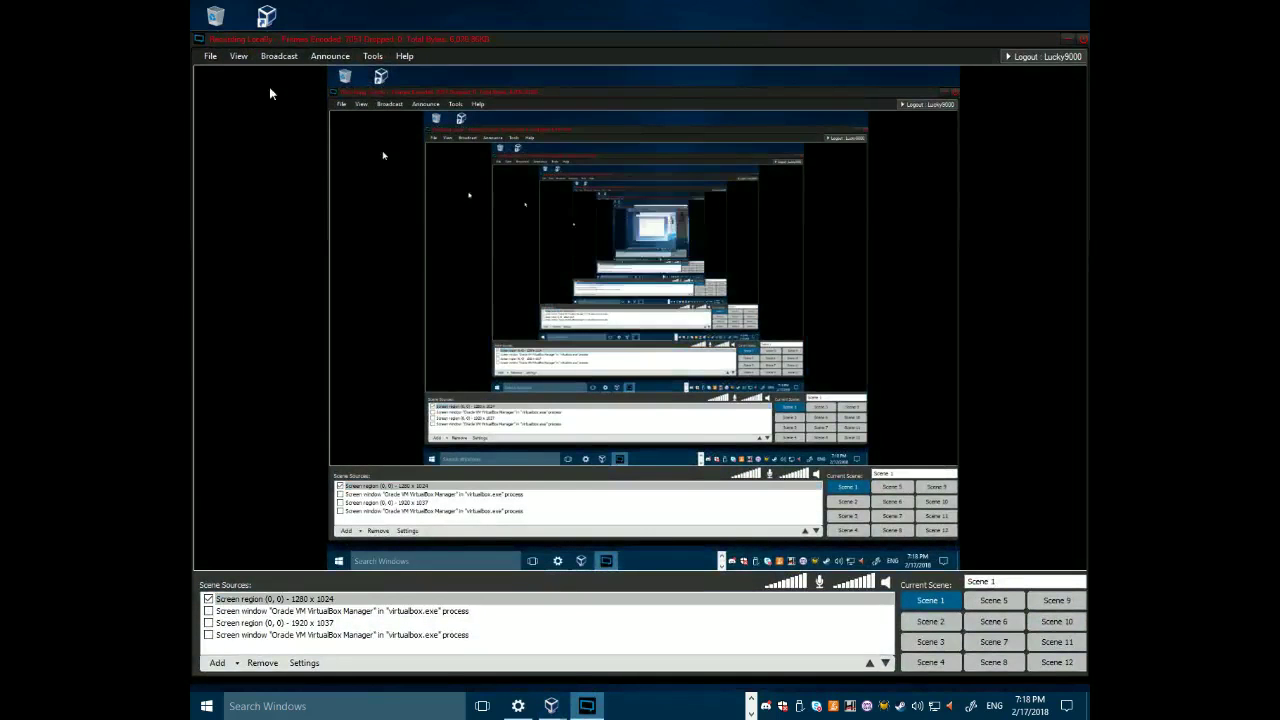
click(279, 56)
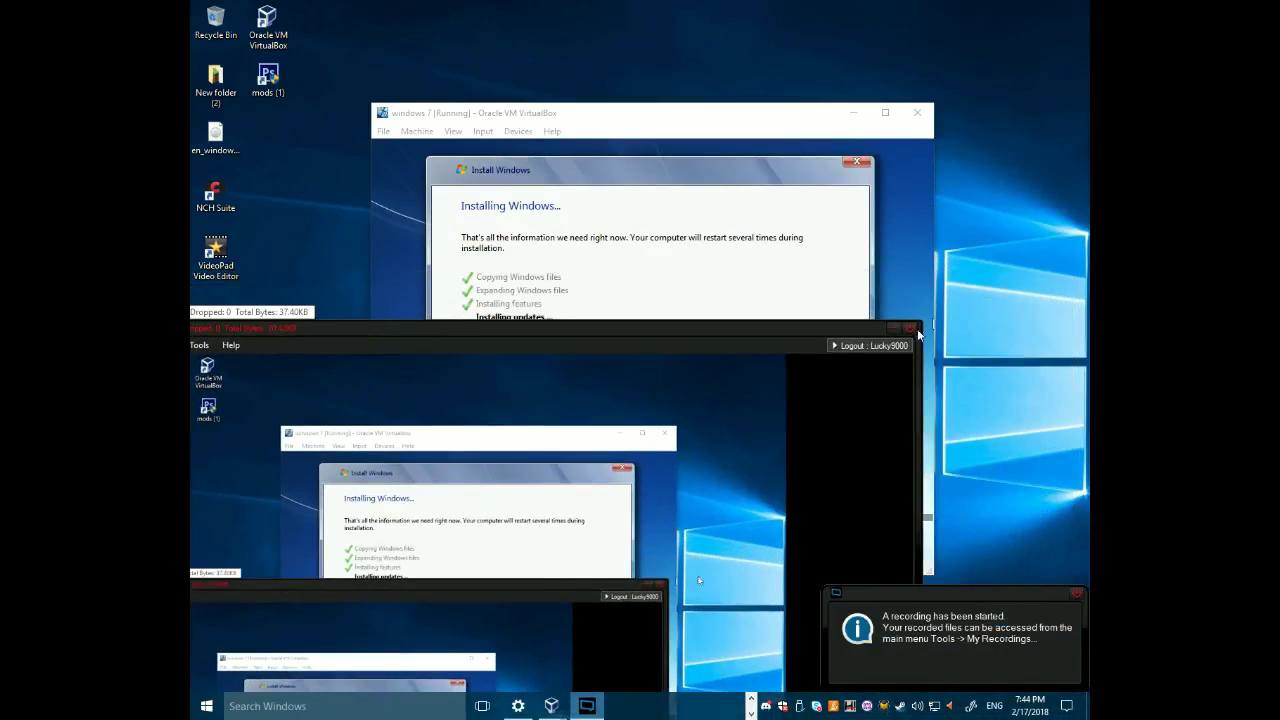
click(893, 327)
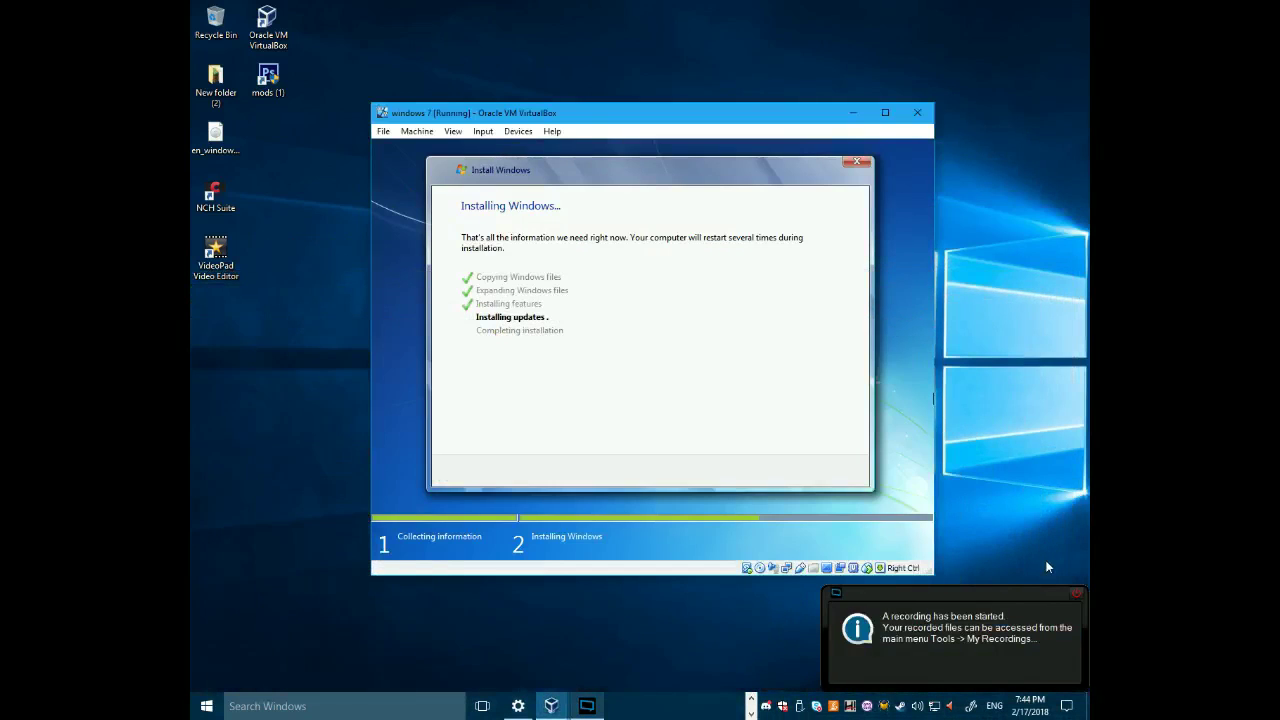
click(1077, 596)
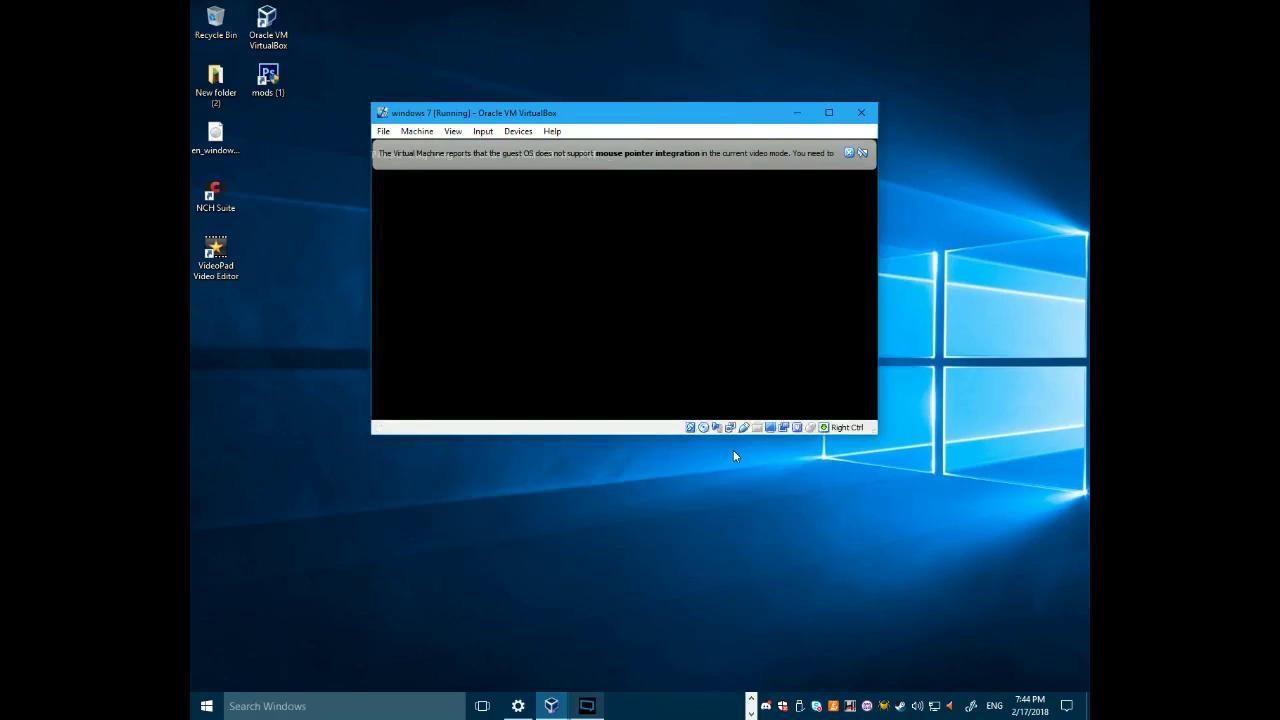
- Let the machine reboot past the boot prompt, then click into the VM display to capture the mouse
click(848, 153)
key(Return)
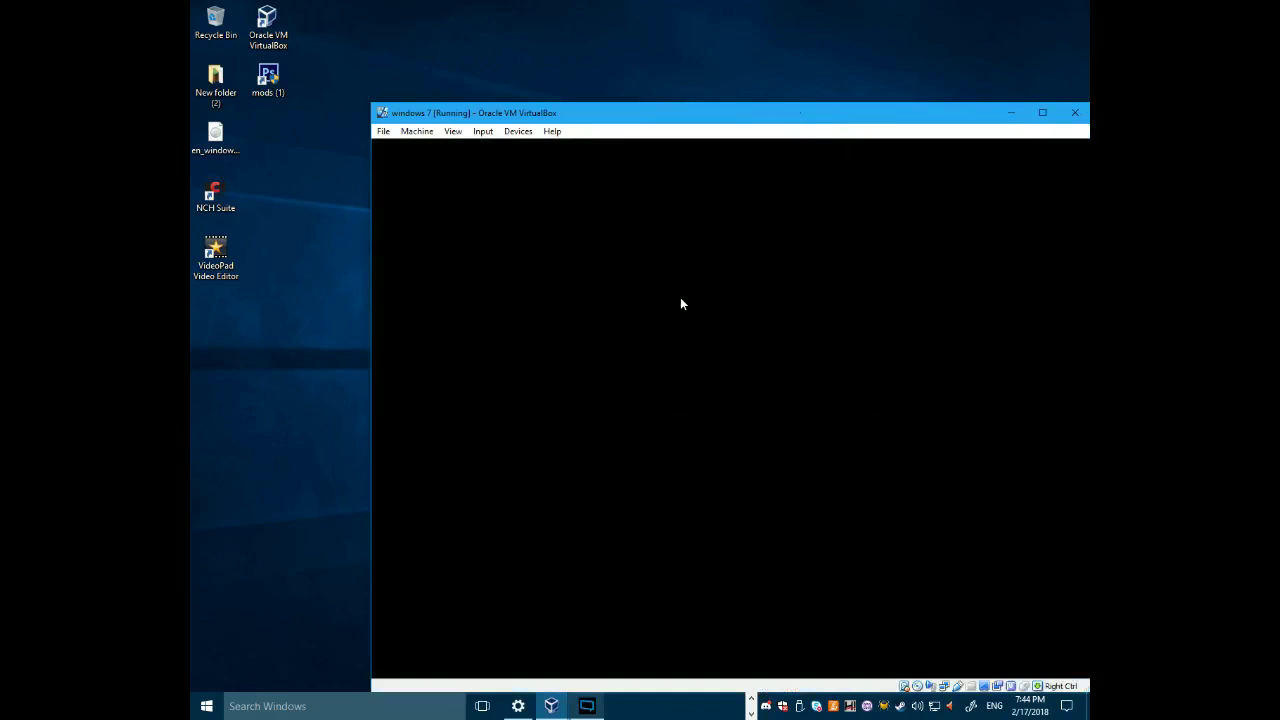
drag(720, 104, 512, 73)
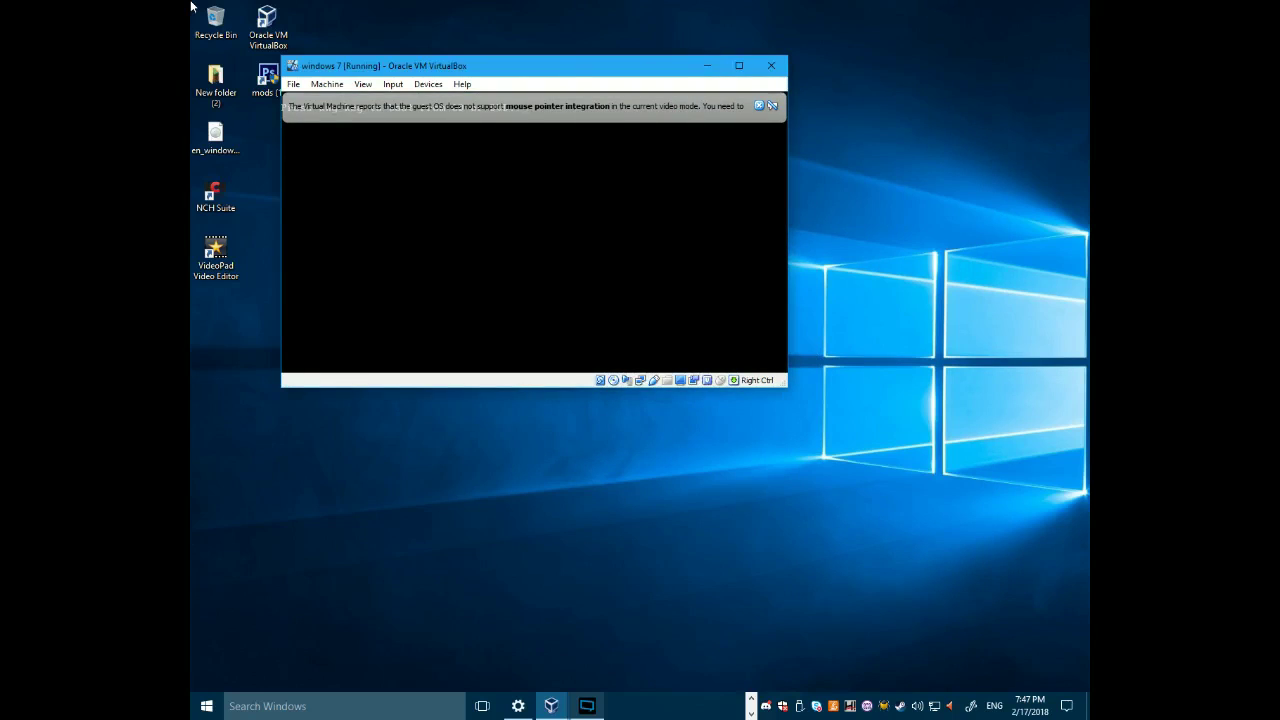
click(573, 138)
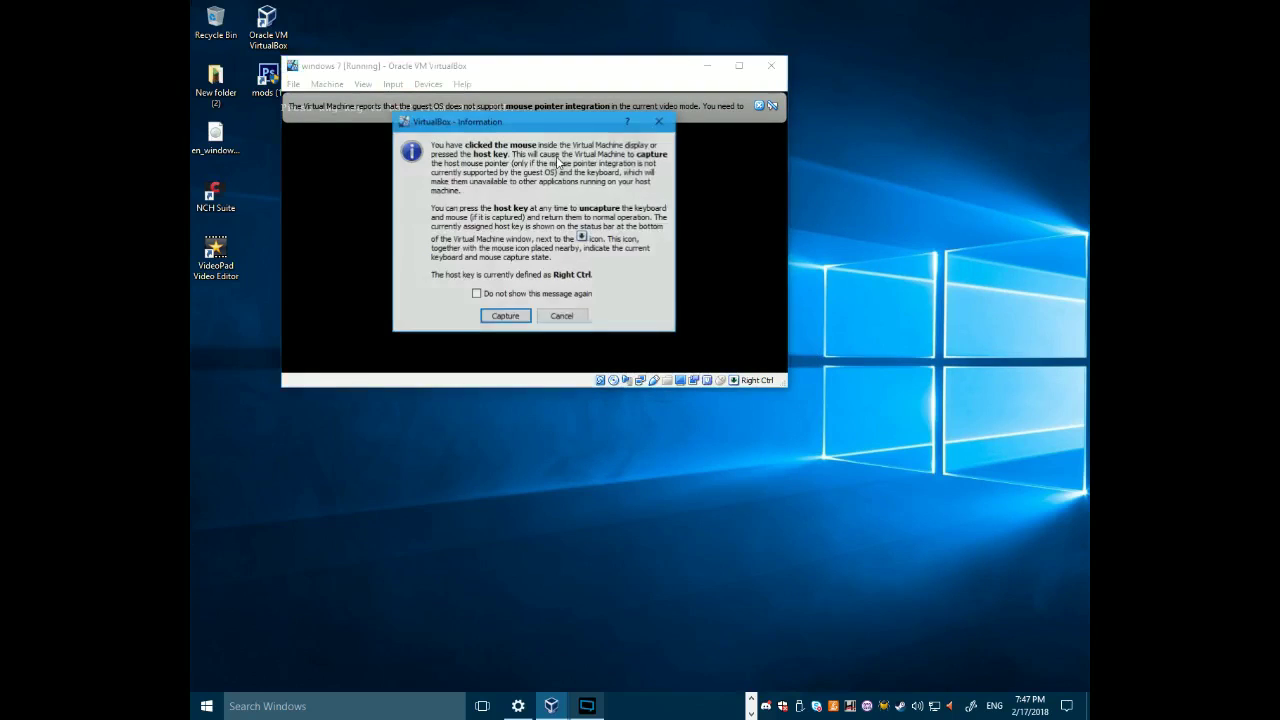
- Close the mouse-capture information dialog and the mouse integration notice
click(655, 119)
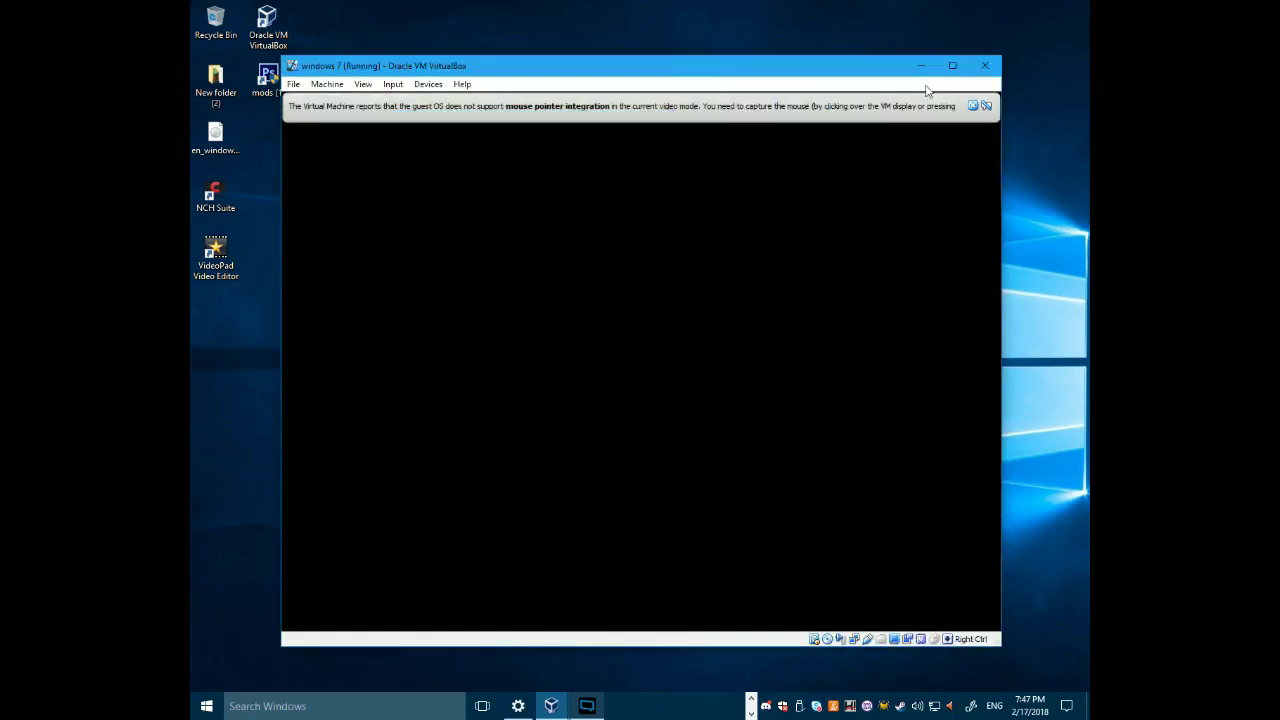
click(986, 106)
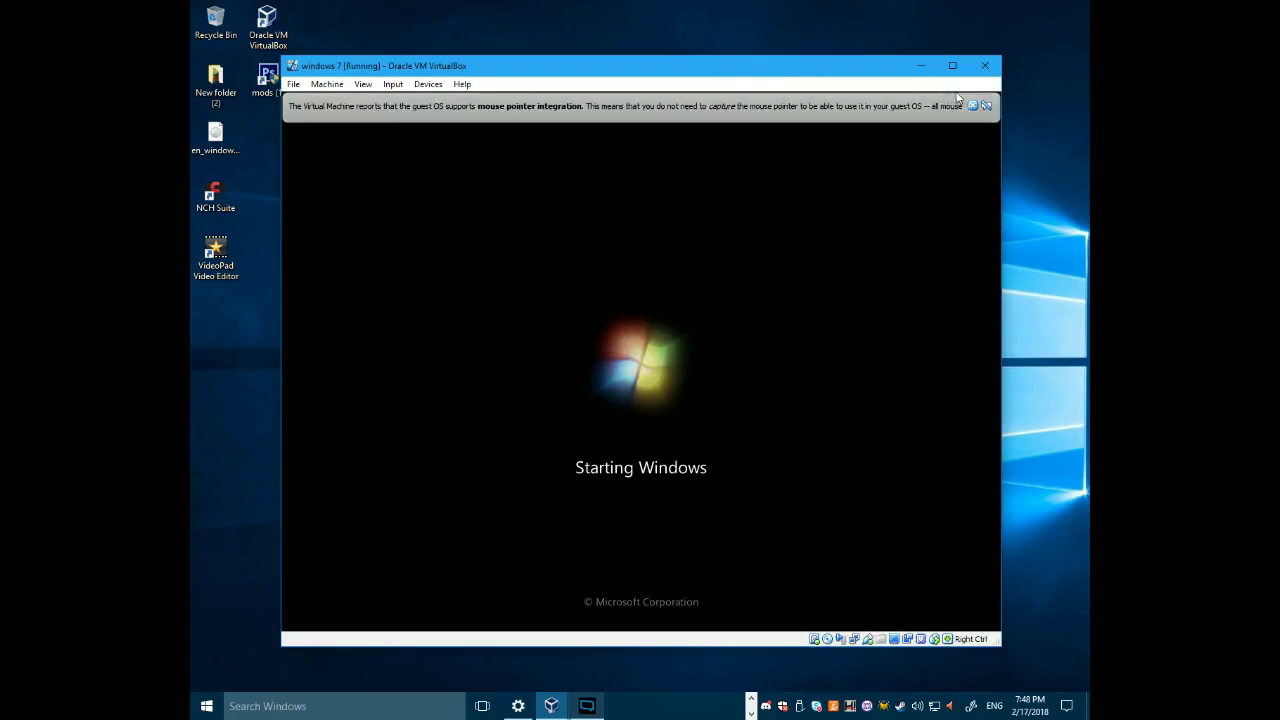
- Dismiss the mouse integration notice bar at the top of the VM window
click(971, 106)
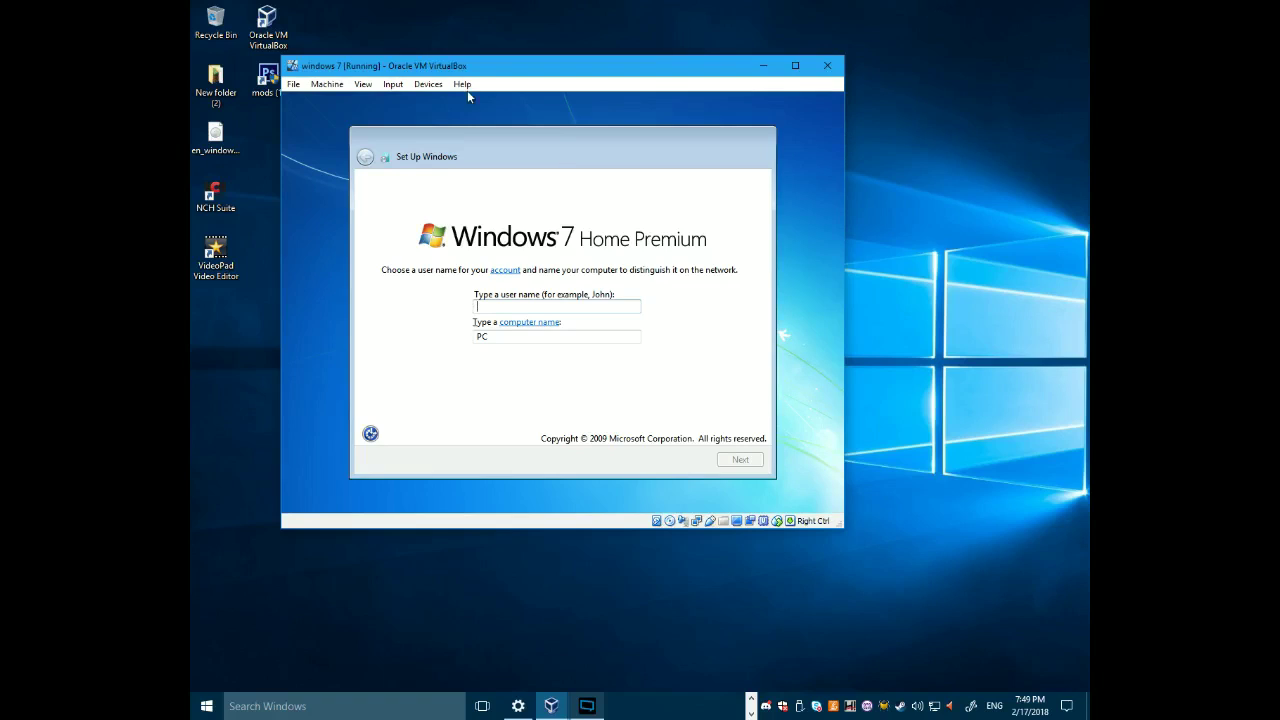
- Enter a user name, accept the computer name, and set an account password with a hint
text(Frank)
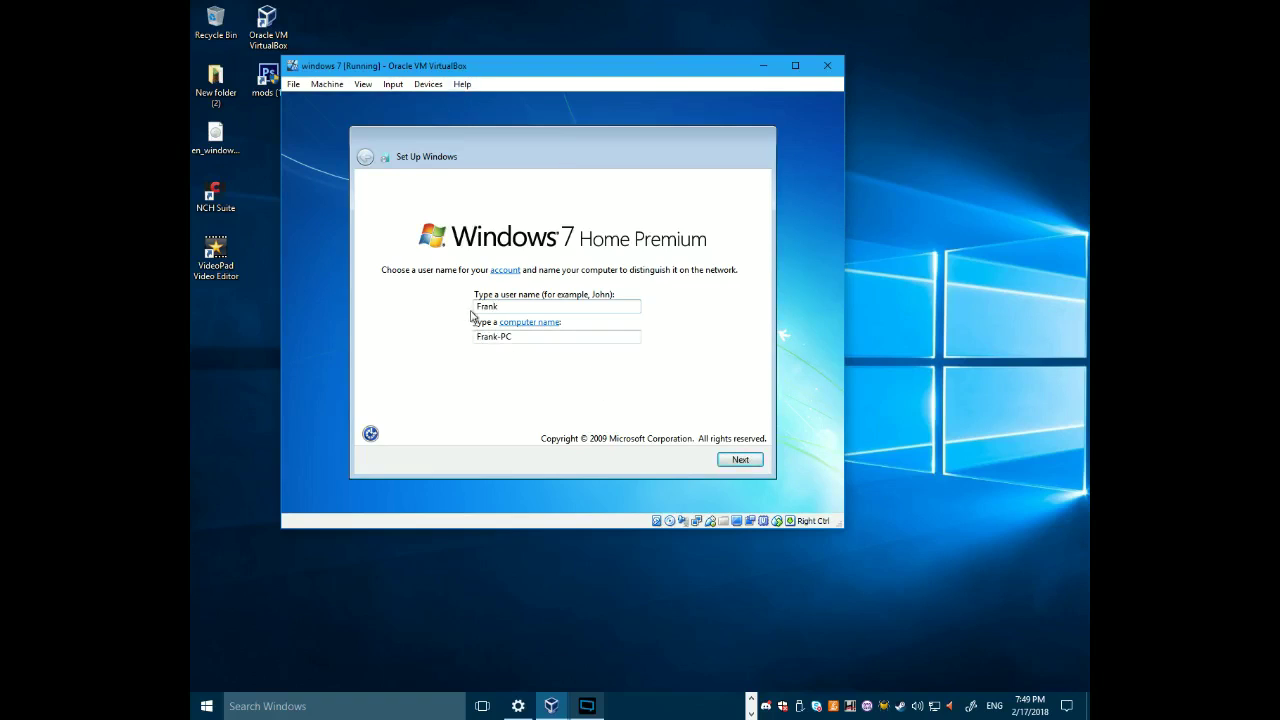
click(741, 461)
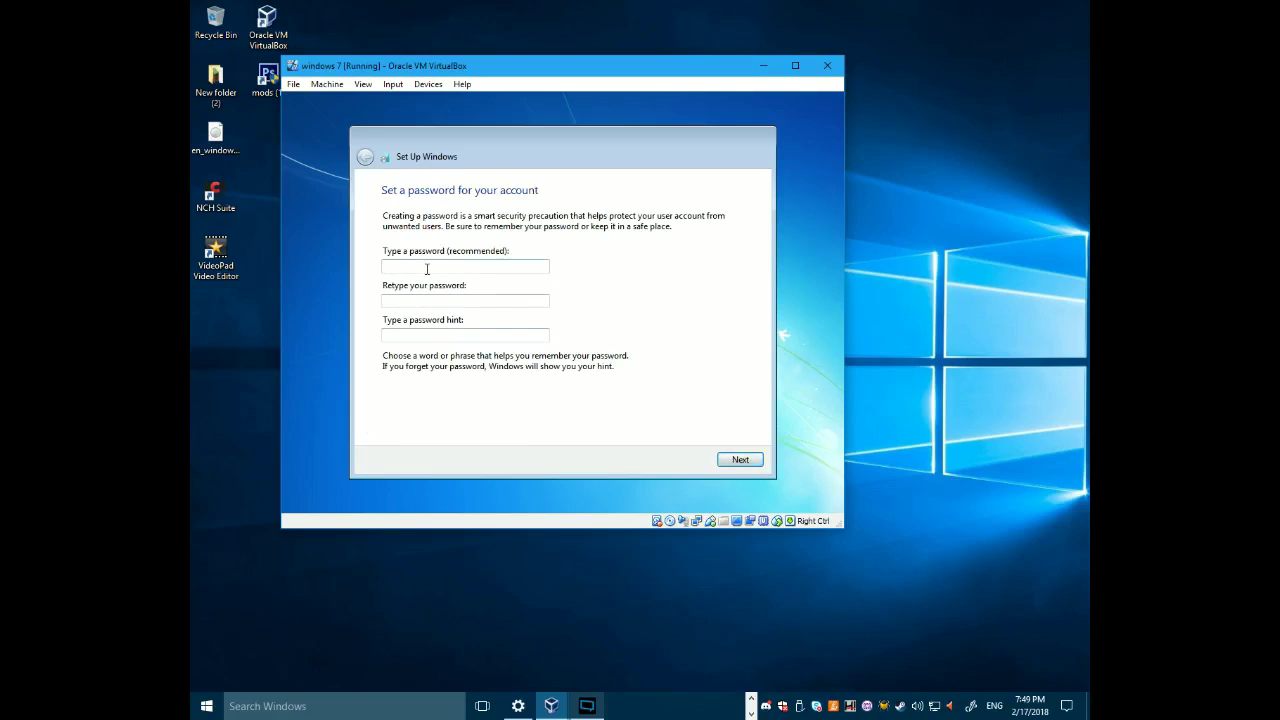
click(427, 268)
text(1234)
key(Tab)
text(1234)
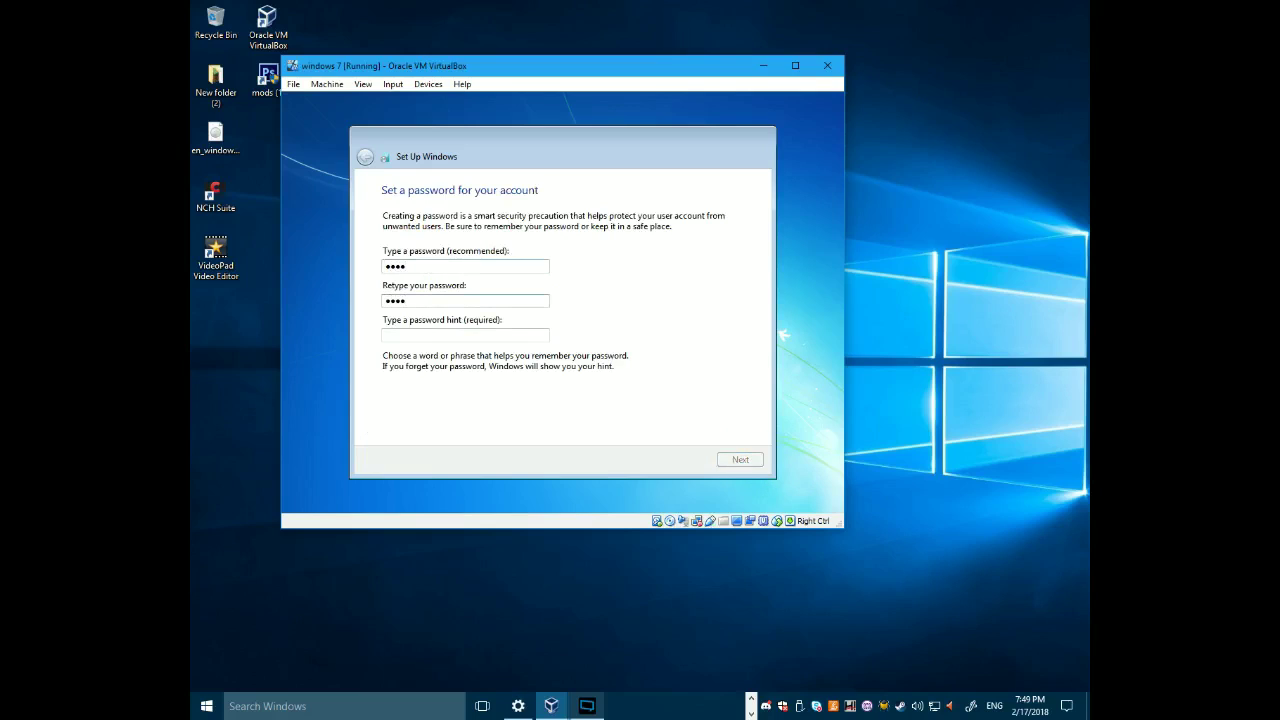
text(usual password)
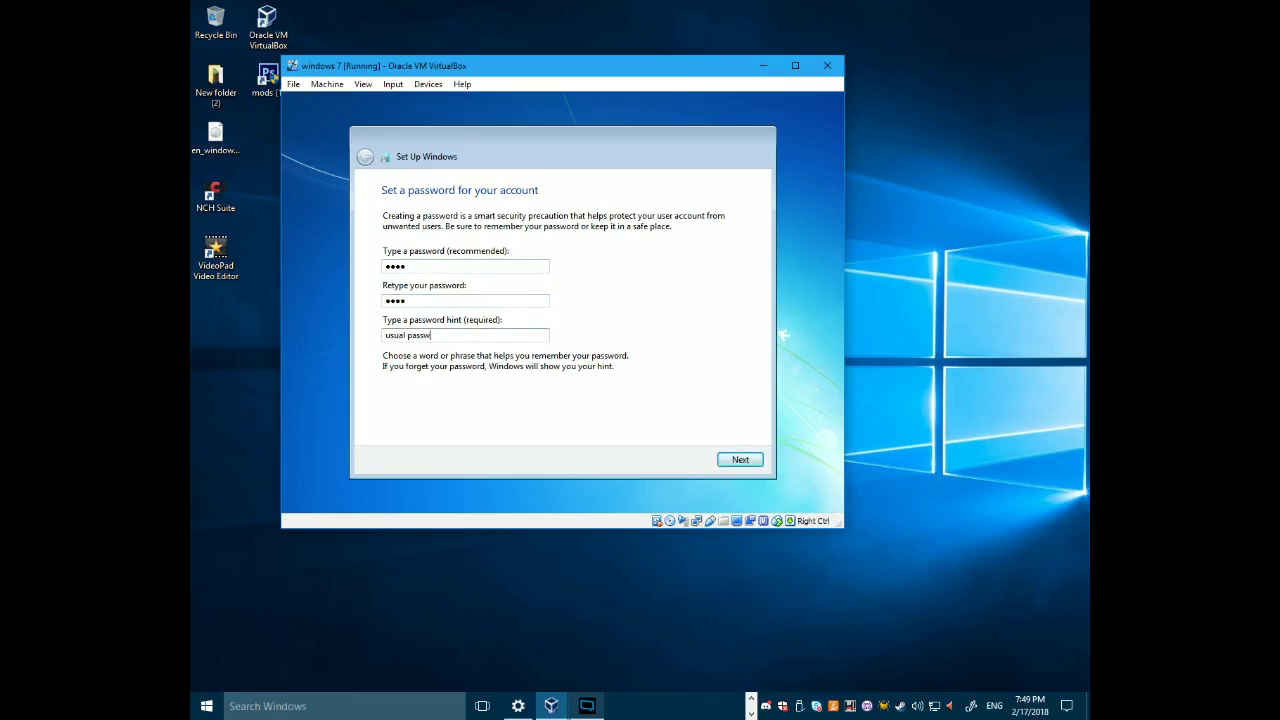
click(738, 462)
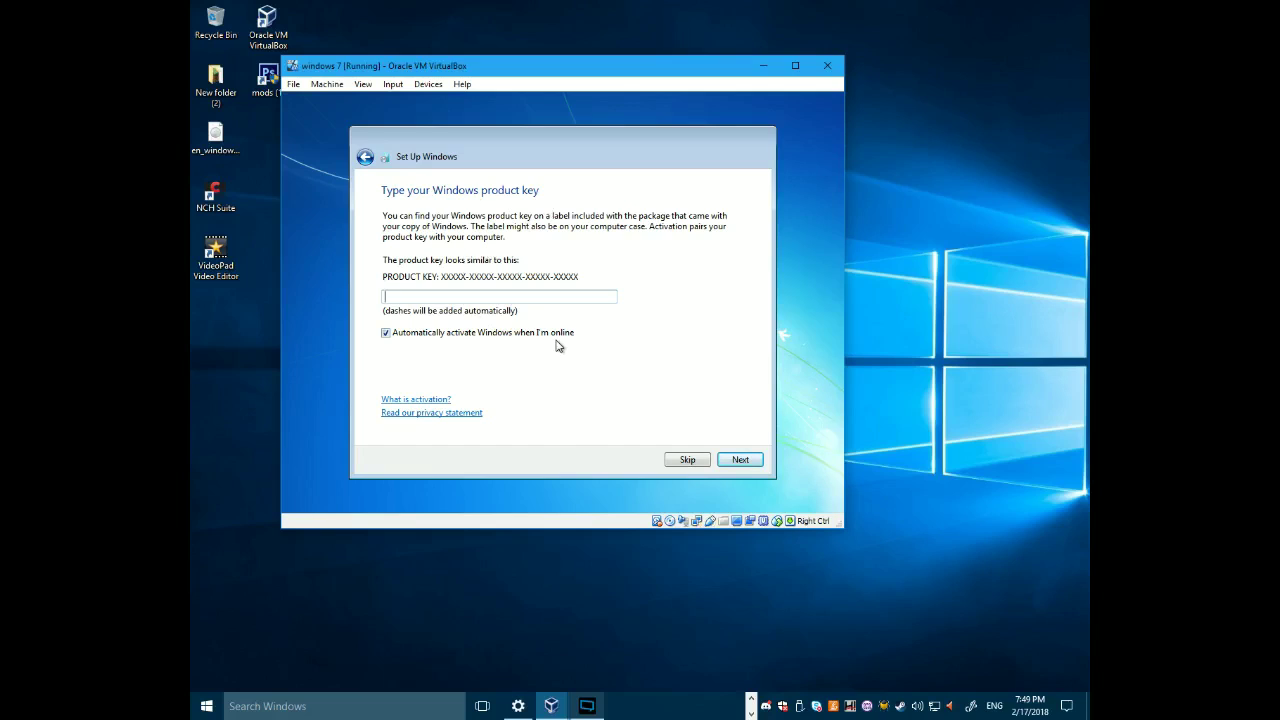
- Skip automatic activation, defer update settings, and set the time zone to (UTC-05:00) Eastern Time (US & Canada)
click(571, 337)
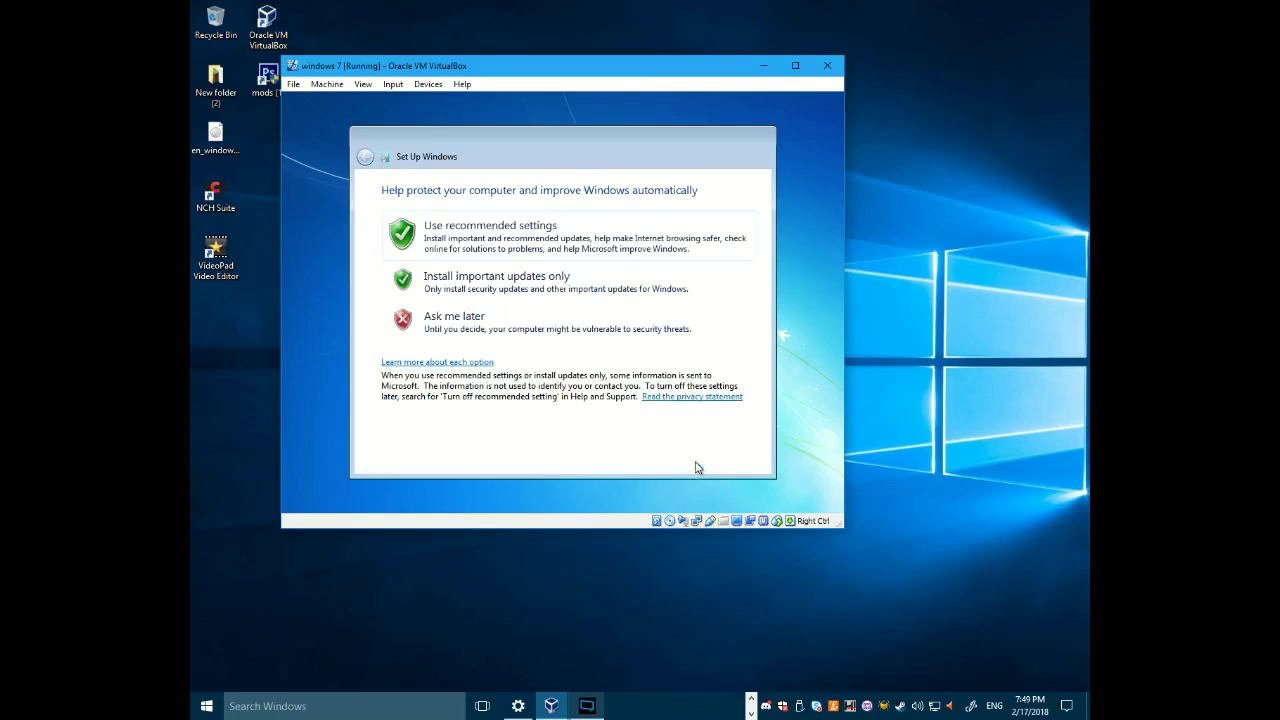
click(553, 330)
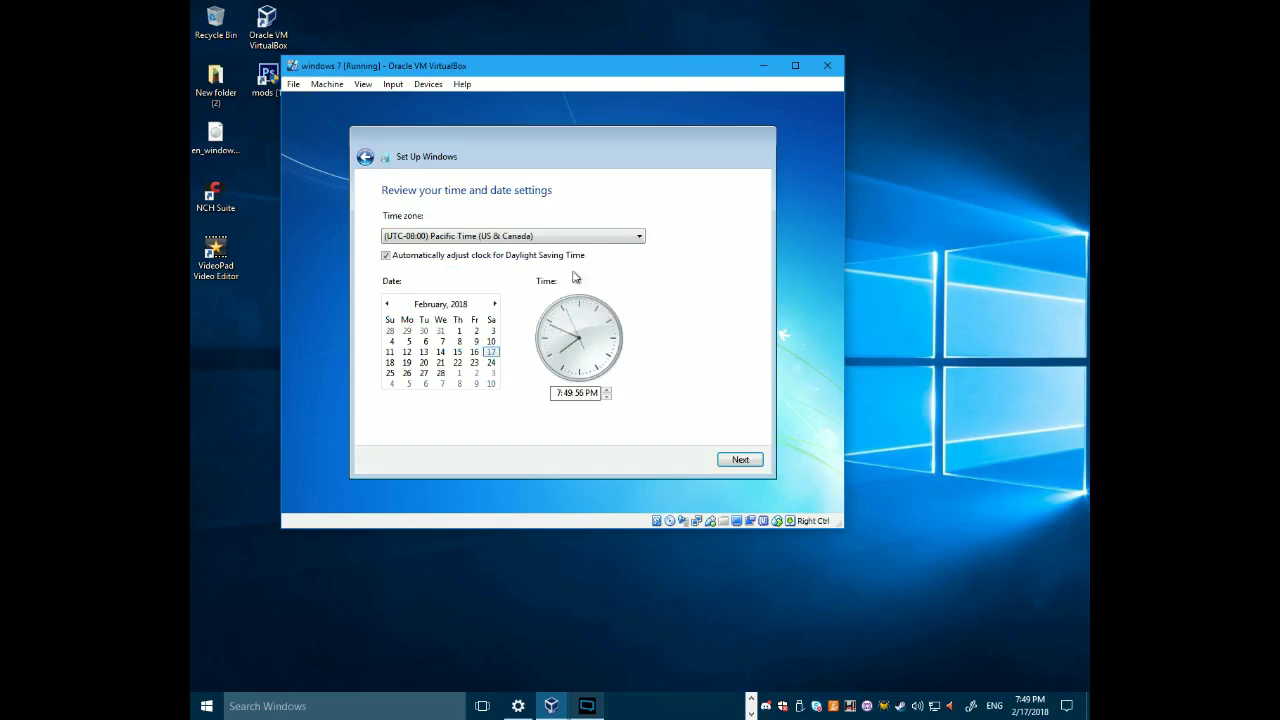
click(600, 238)
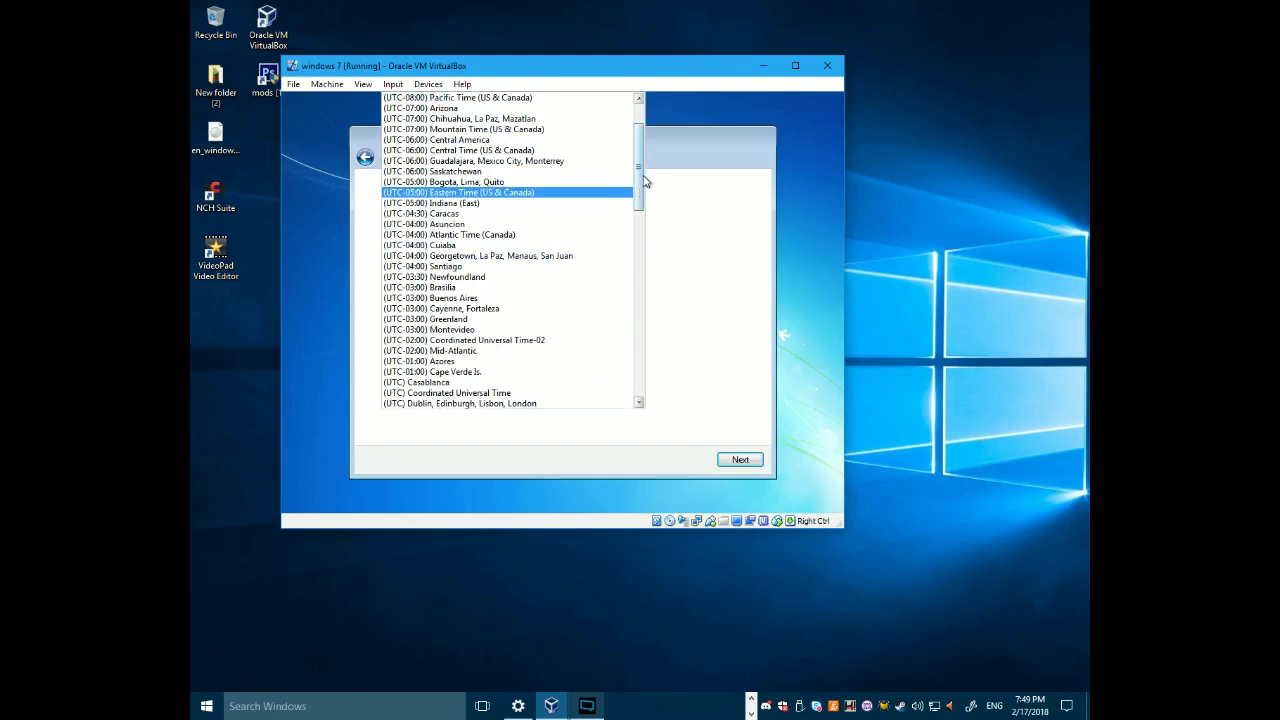
scroll(646, 170, up, 2)
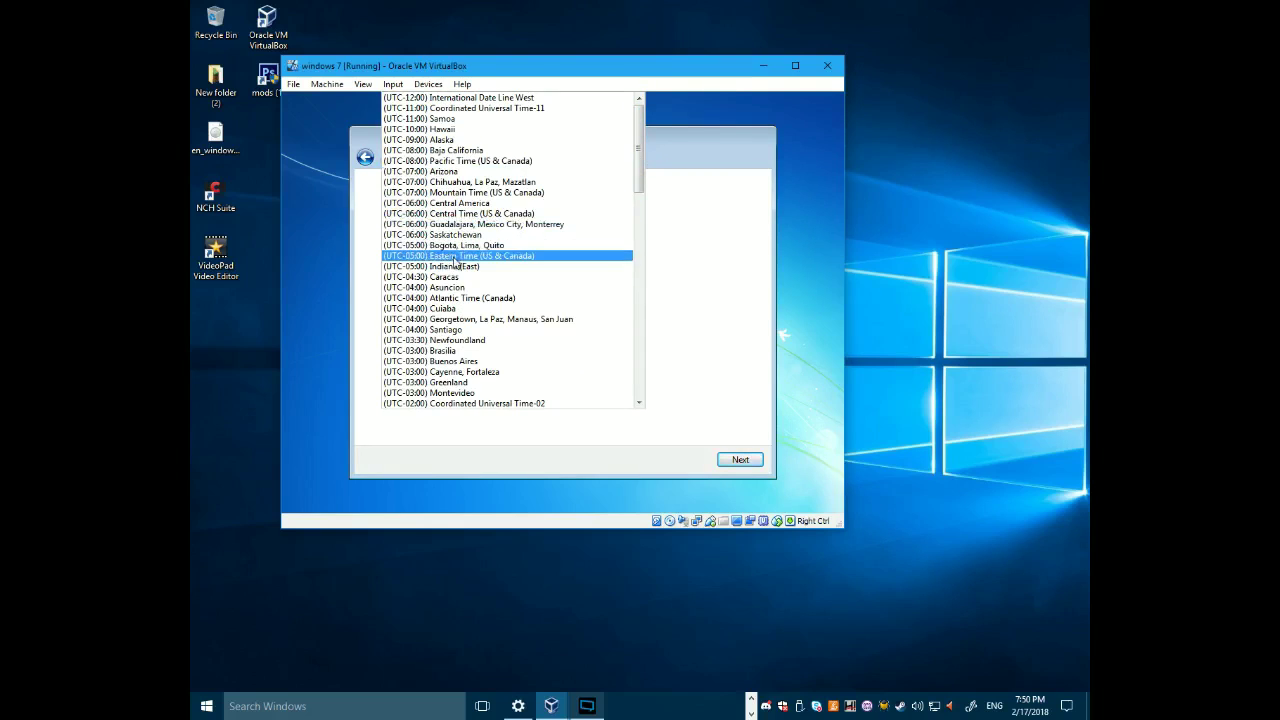
click(600, 256)
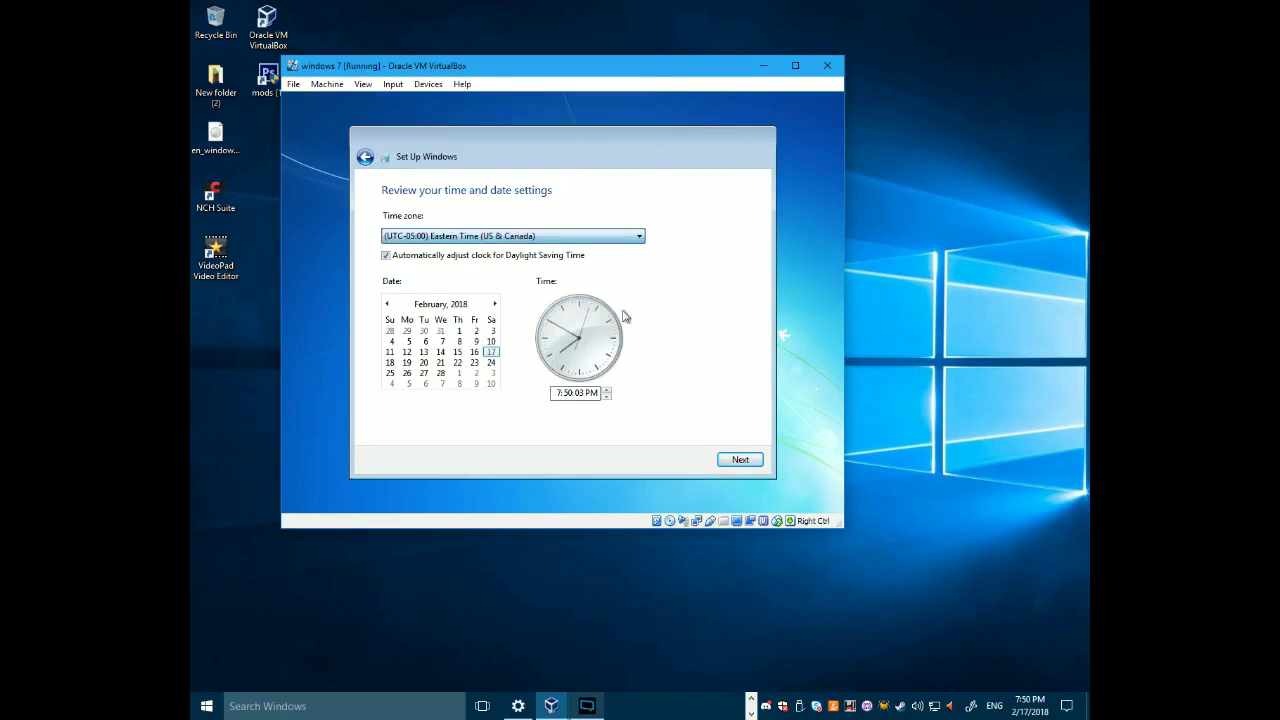
click(740, 459)
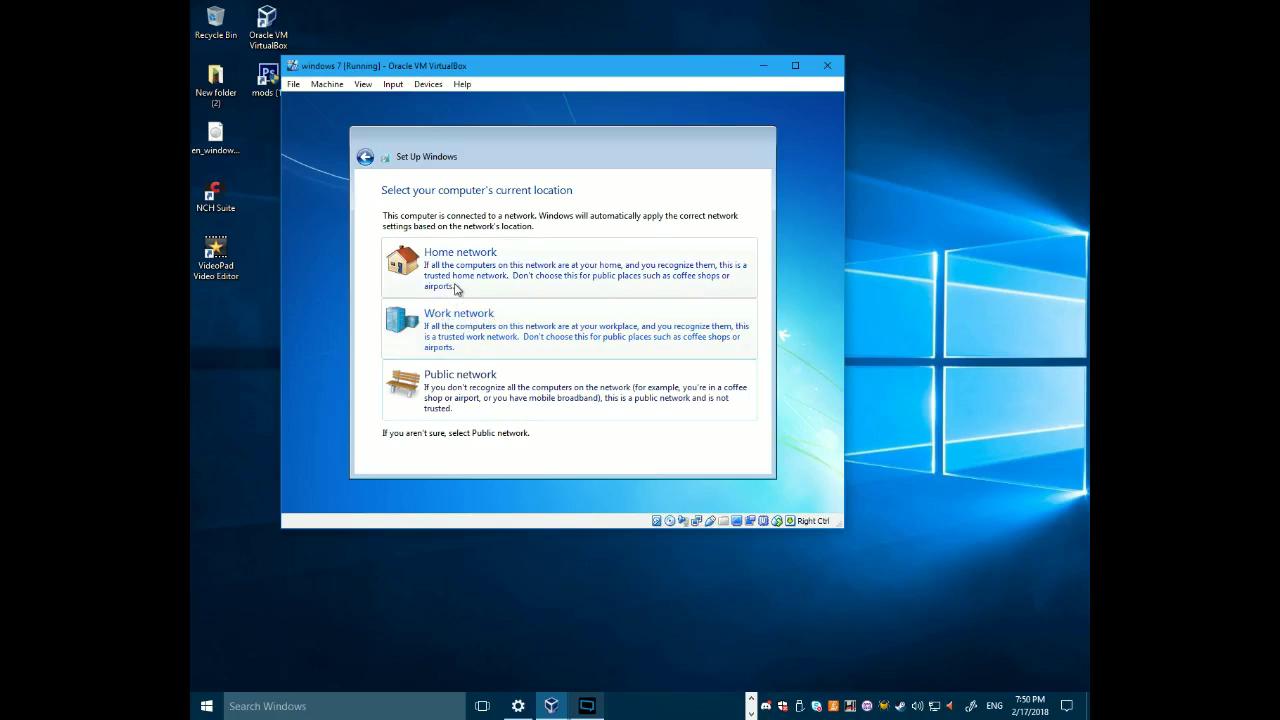
- Choose Home network as the network location and let setup finish loading the desktop
click(564, 257)
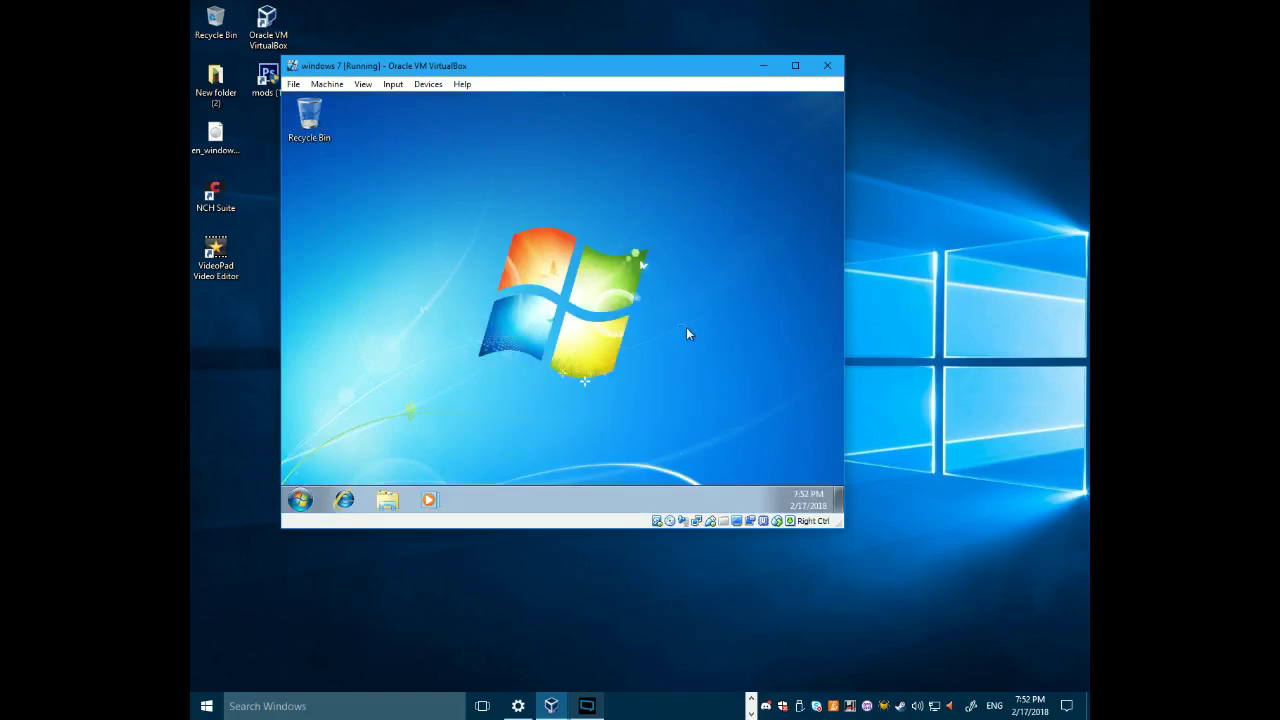
drag(725, 386, 722, 388)
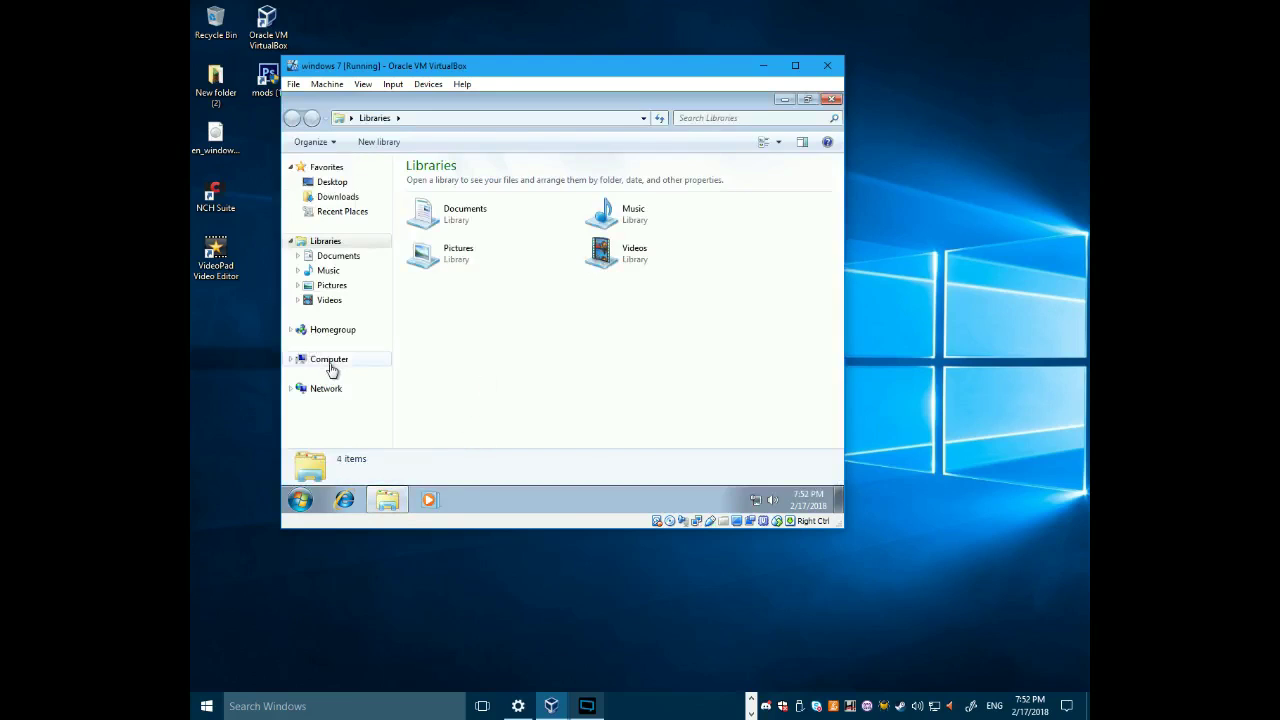
- View the guest's drives under Computer in Explorer, close Explorer, and launch Internet Explorer
click(331, 366)
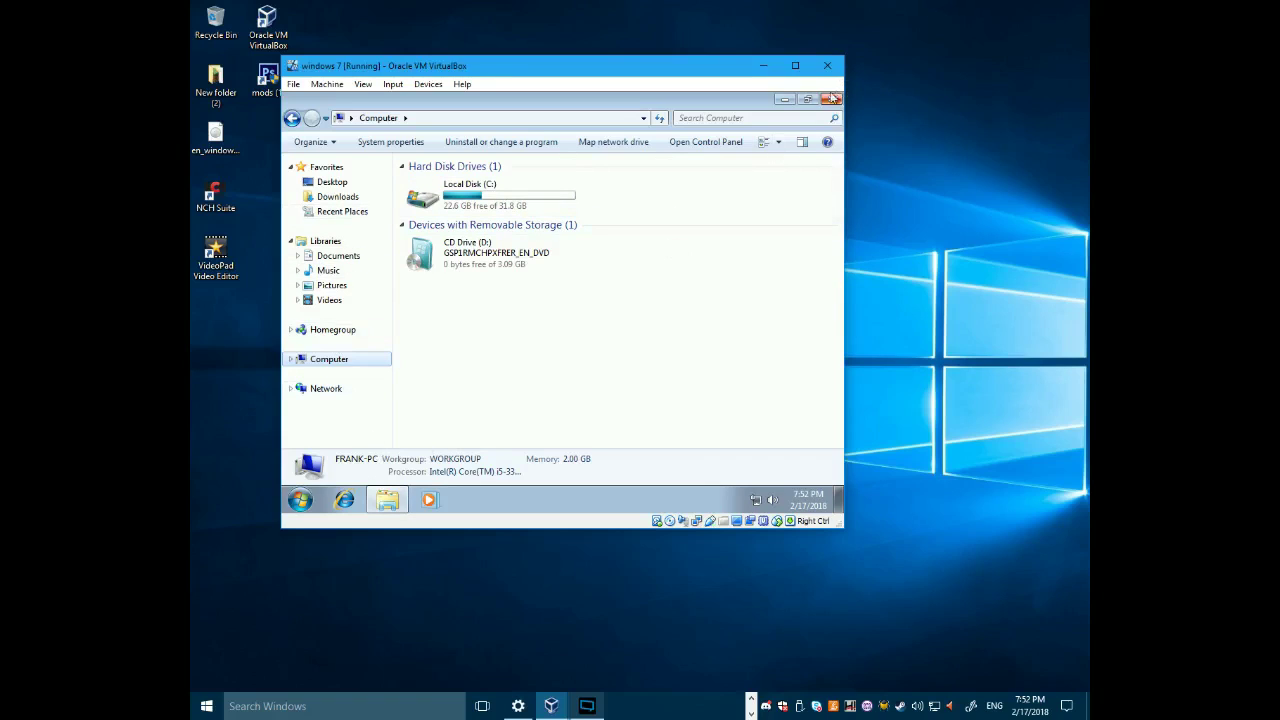
click(831, 99)
click(347, 499)
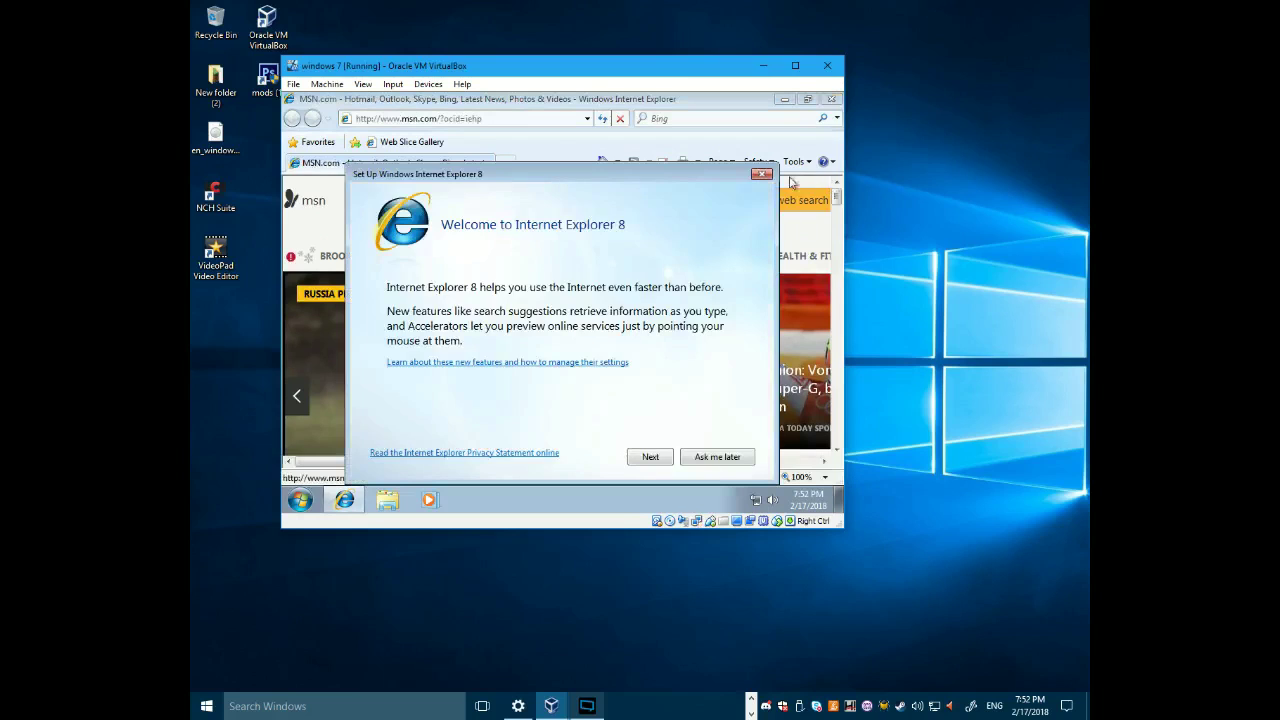
click(720, 457)
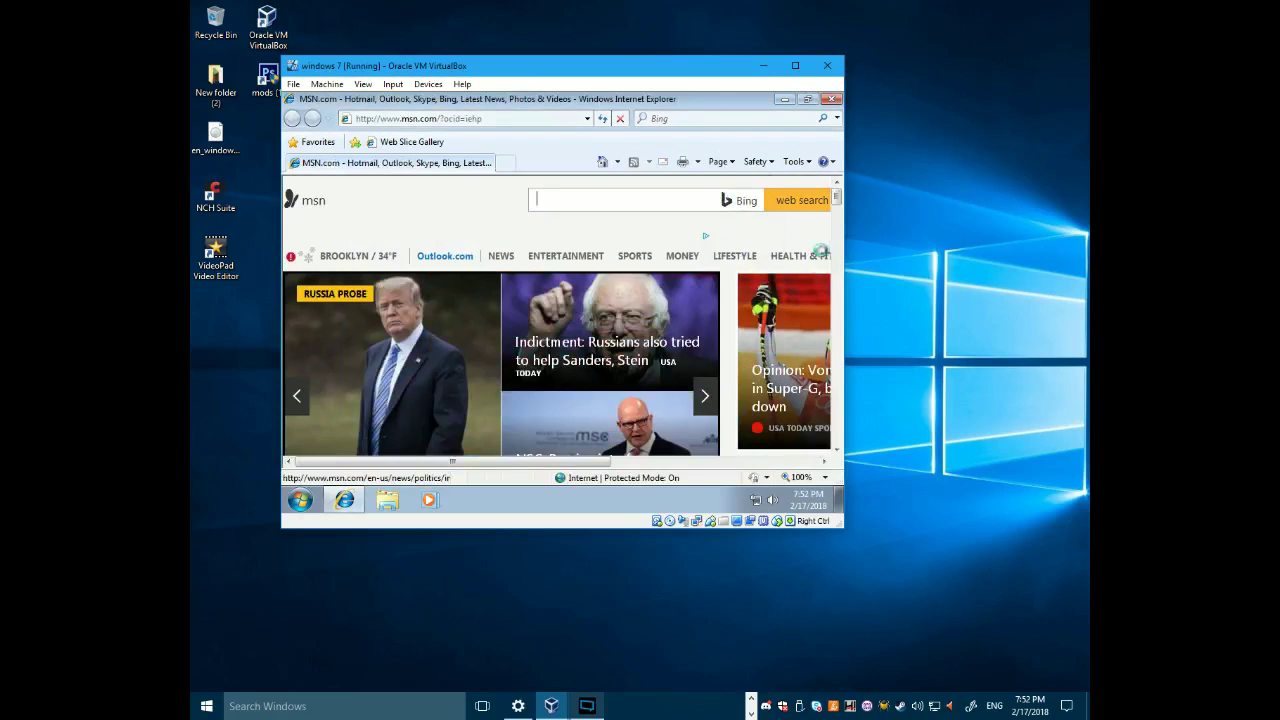
scroll(838, 205, down, 2)
scroll(838, 205, down, 2)
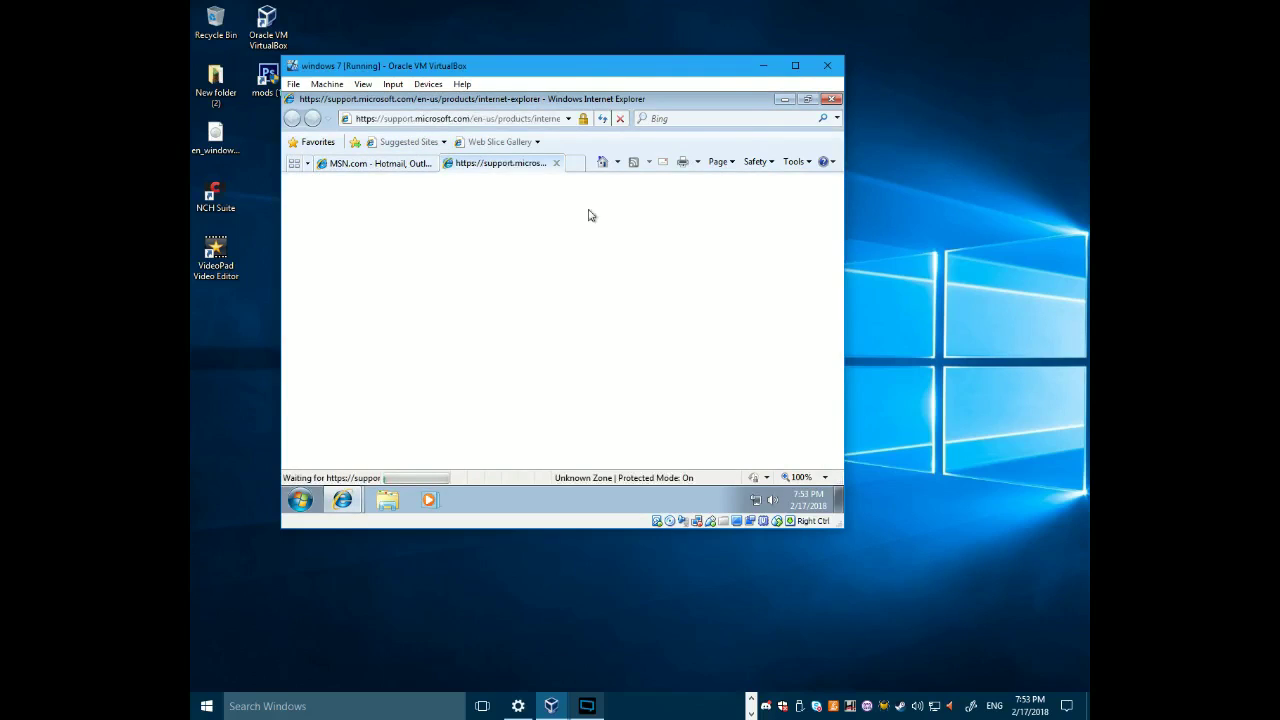
click(556, 164)
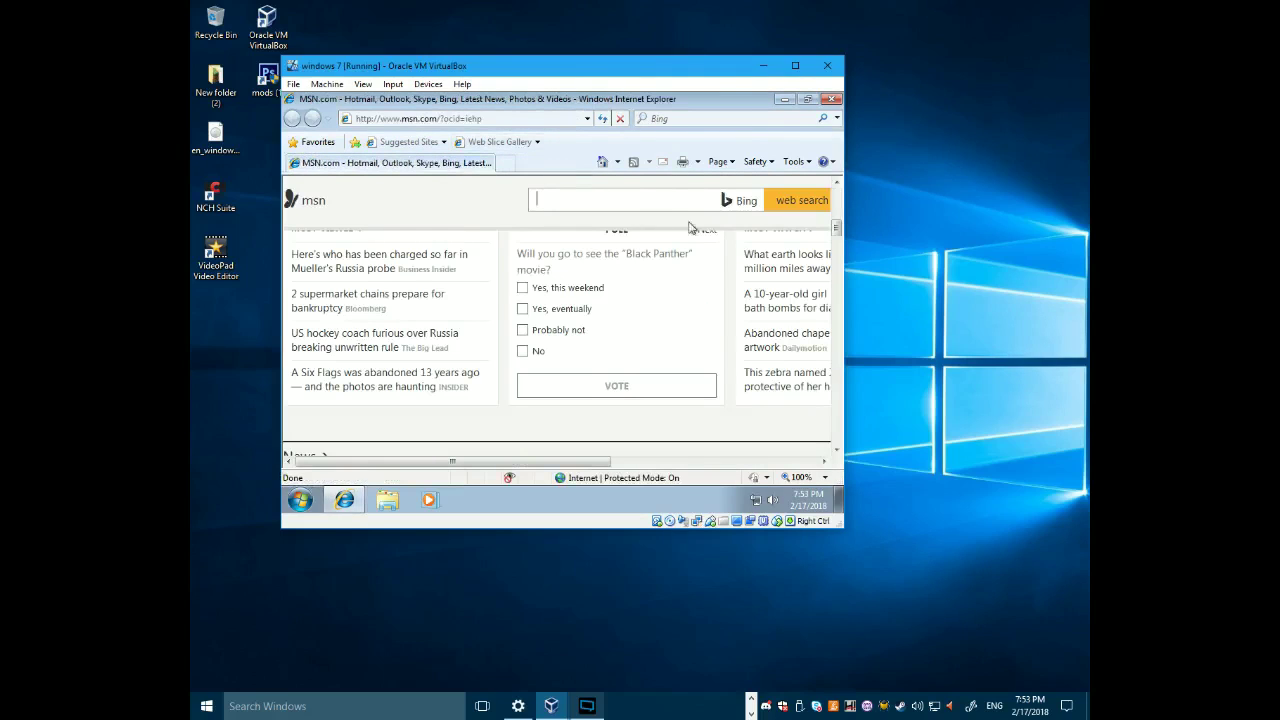
drag(838, 230, 839, 248)
scroll(562, 340, down, 3)
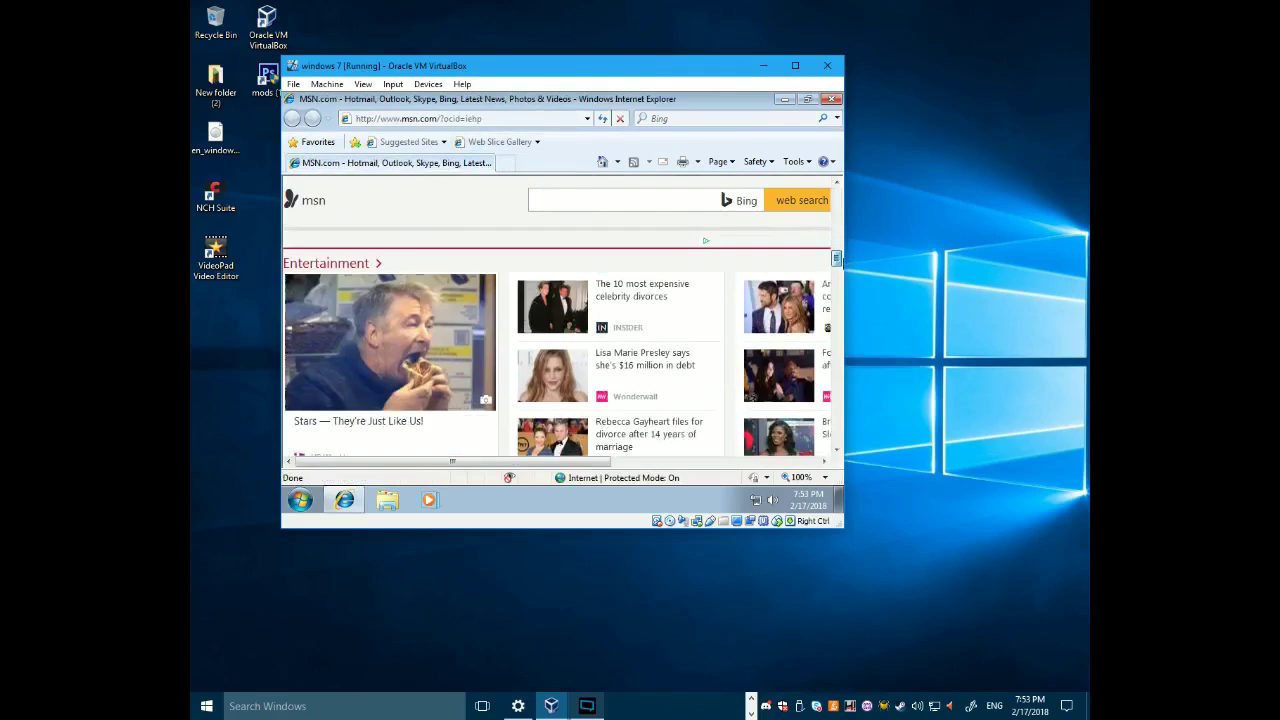
drag(838, 261, 836, 177)
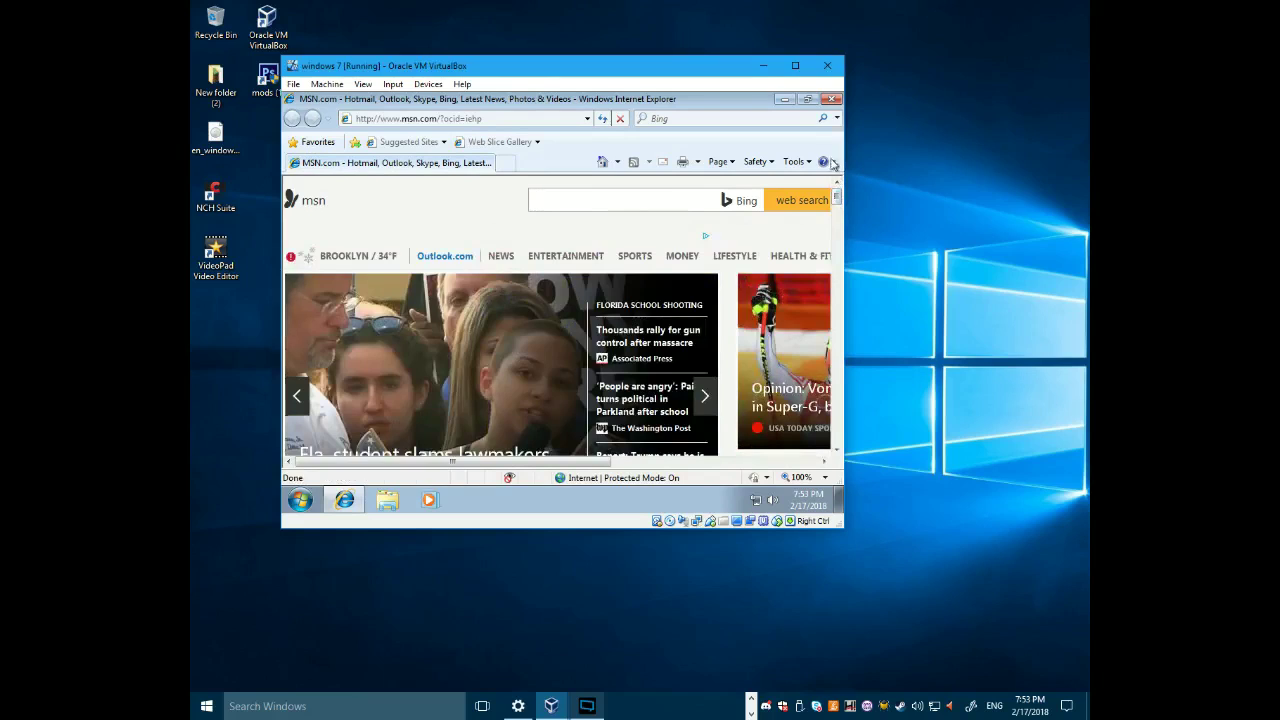
click(830, 99)
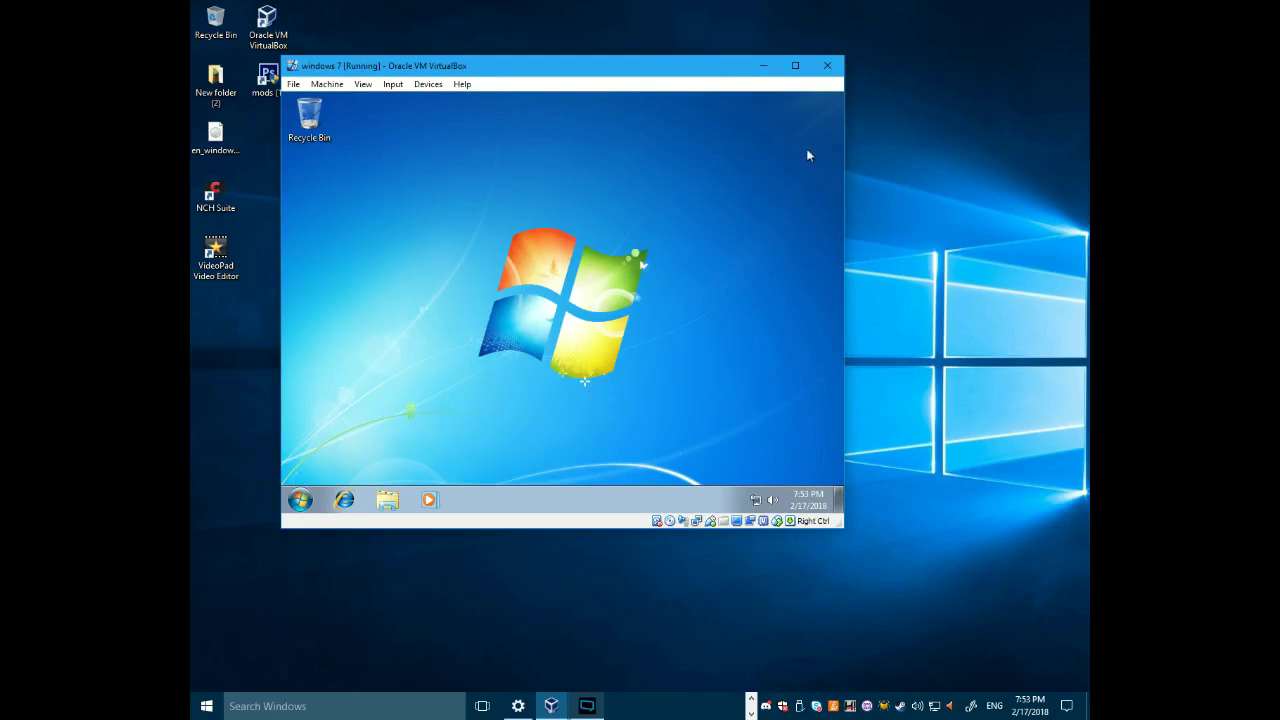
- Power off the Windows 7 machine and bring VirtualBox Manager back into view
click(828, 66)
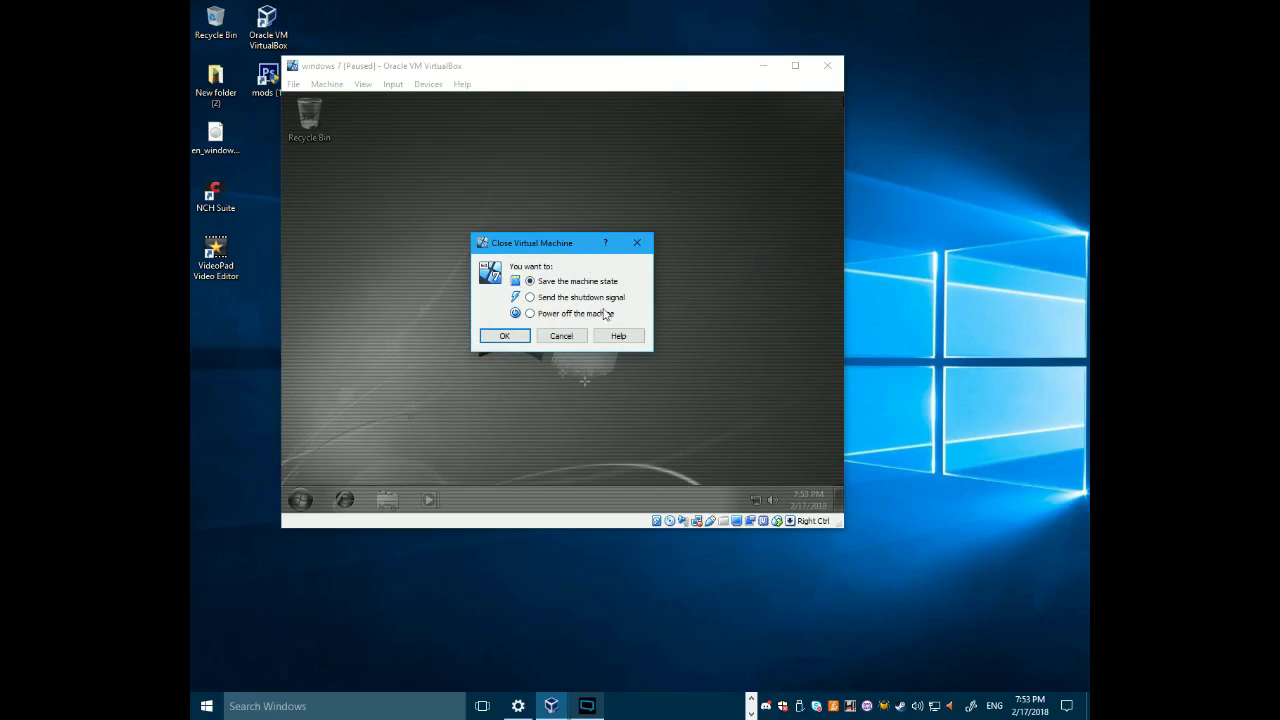
click(610, 318)
click(501, 337)
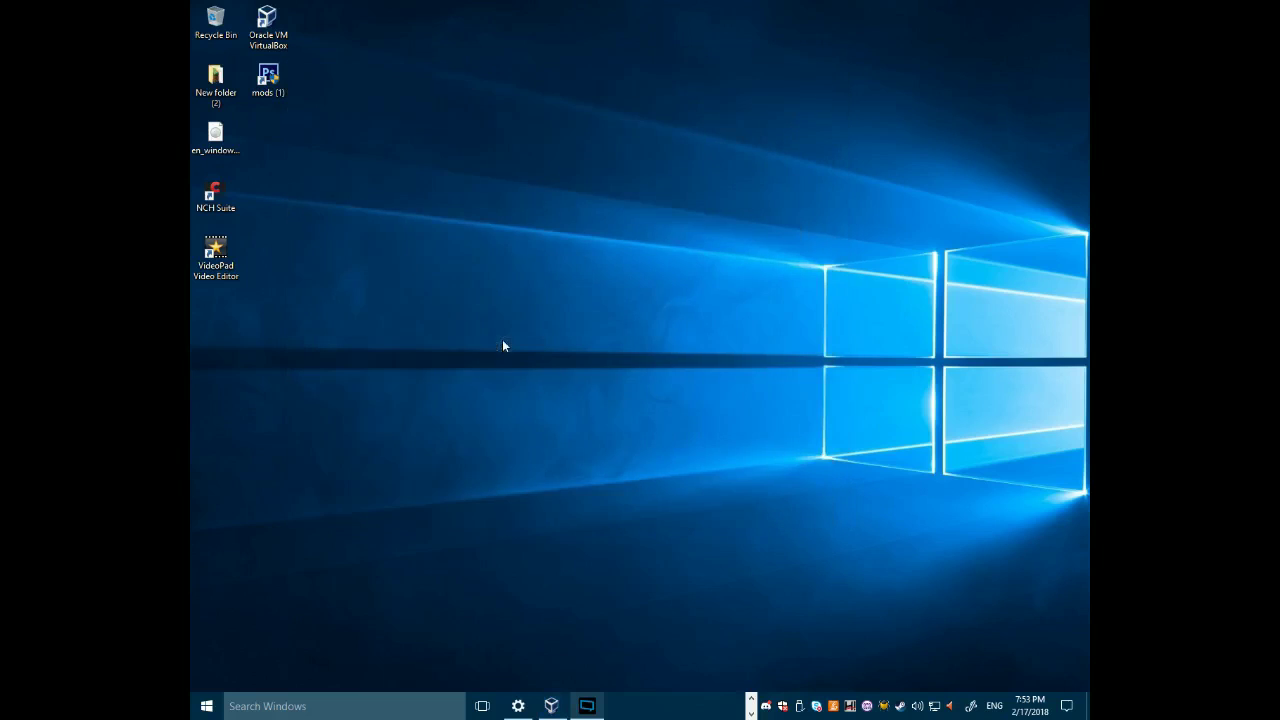
click(553, 705)
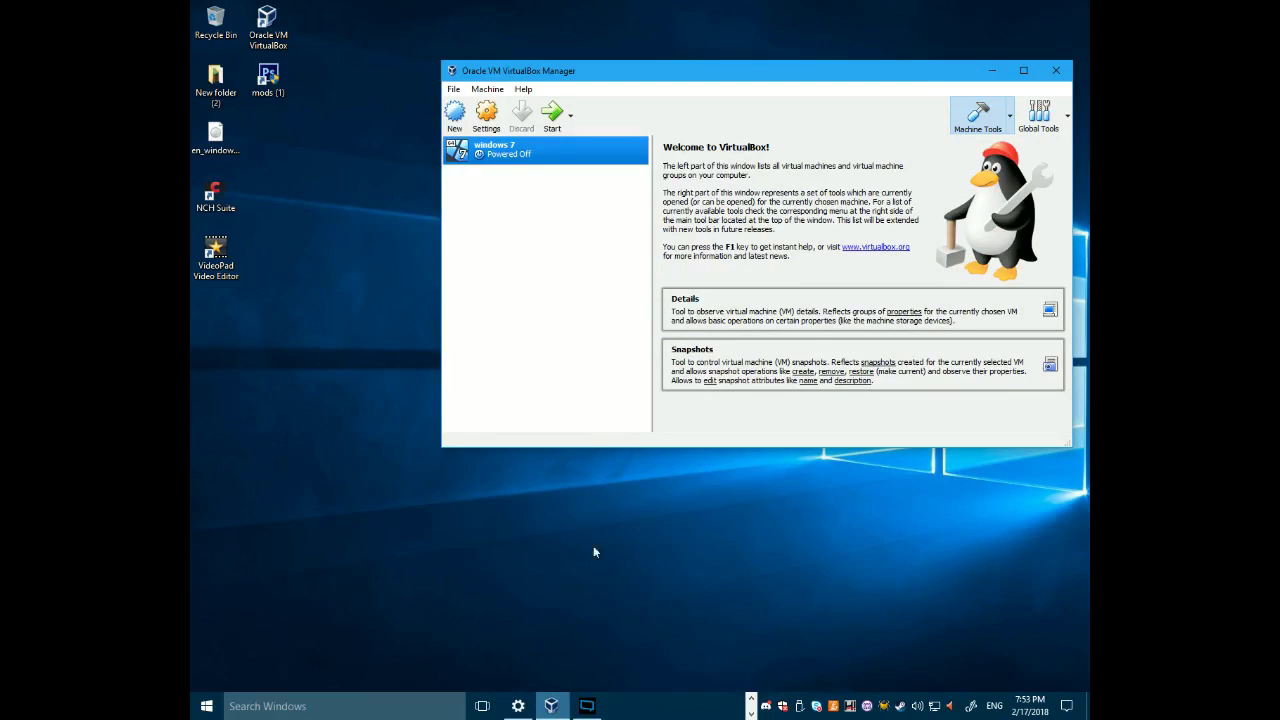
- Move the screen recorder window up and right and open its broadcast channel list
click(594, 706)
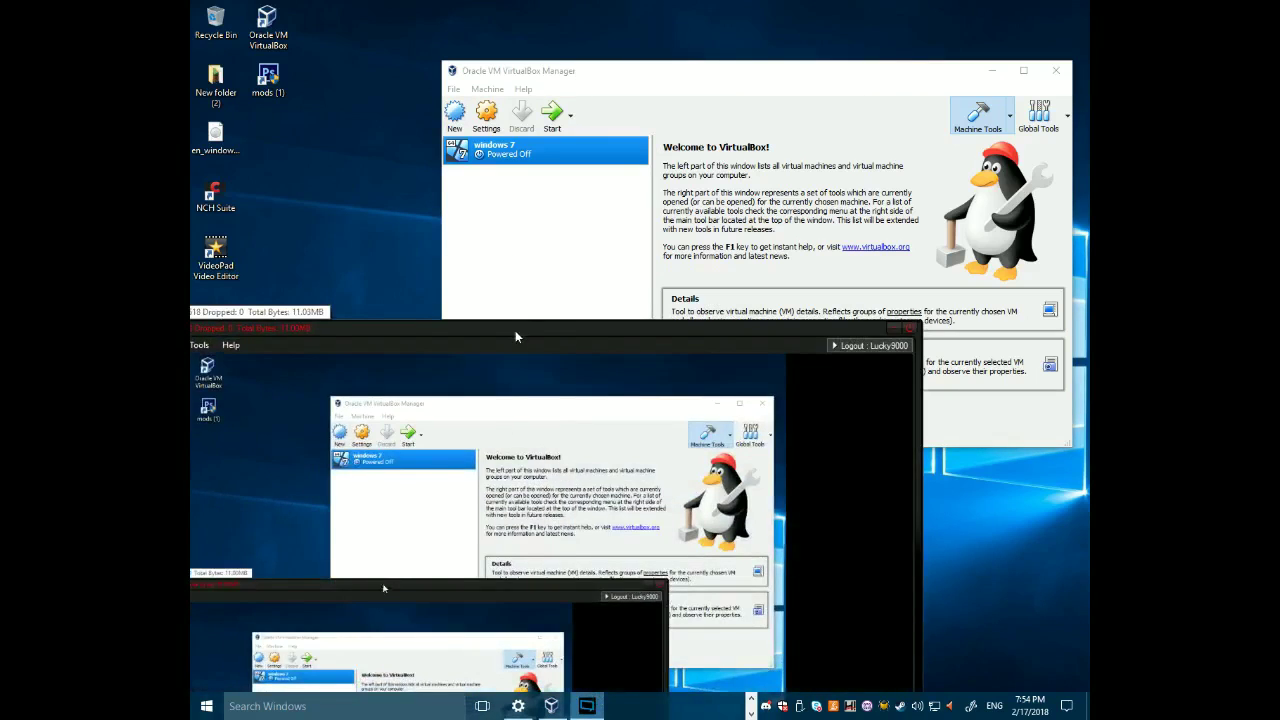
drag(517, 334, 765, 228)
click(365, 234)
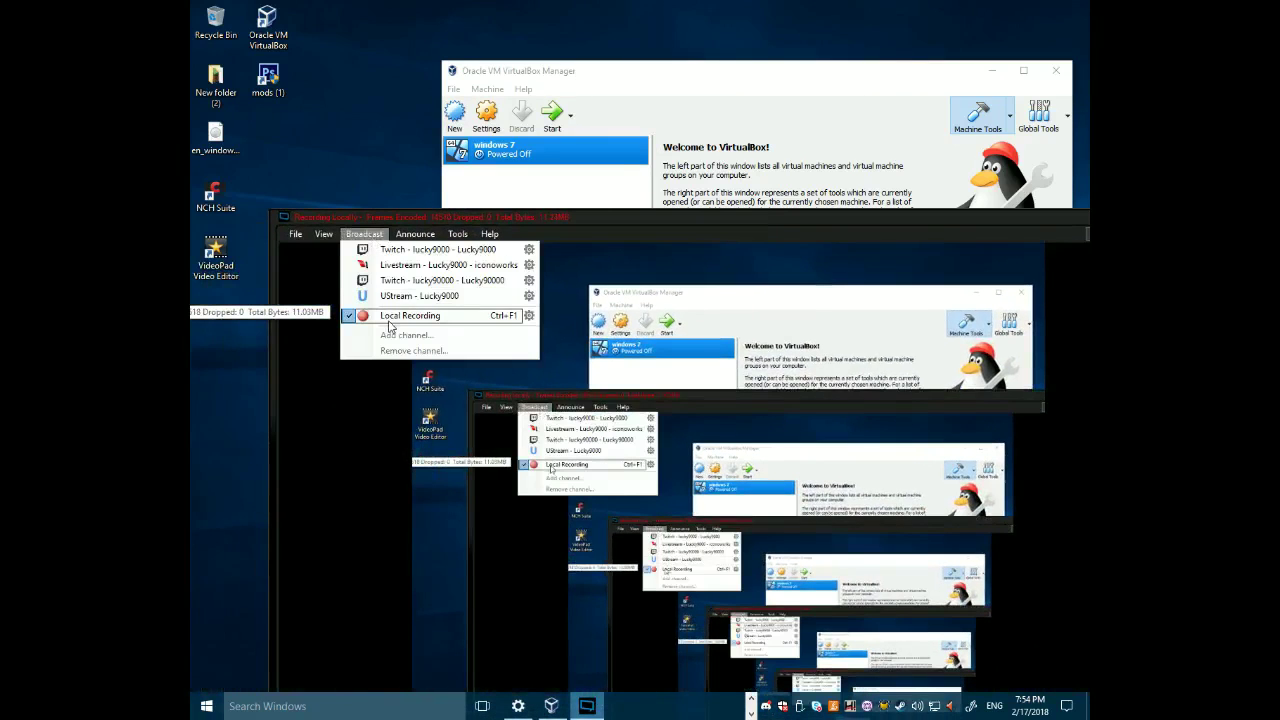